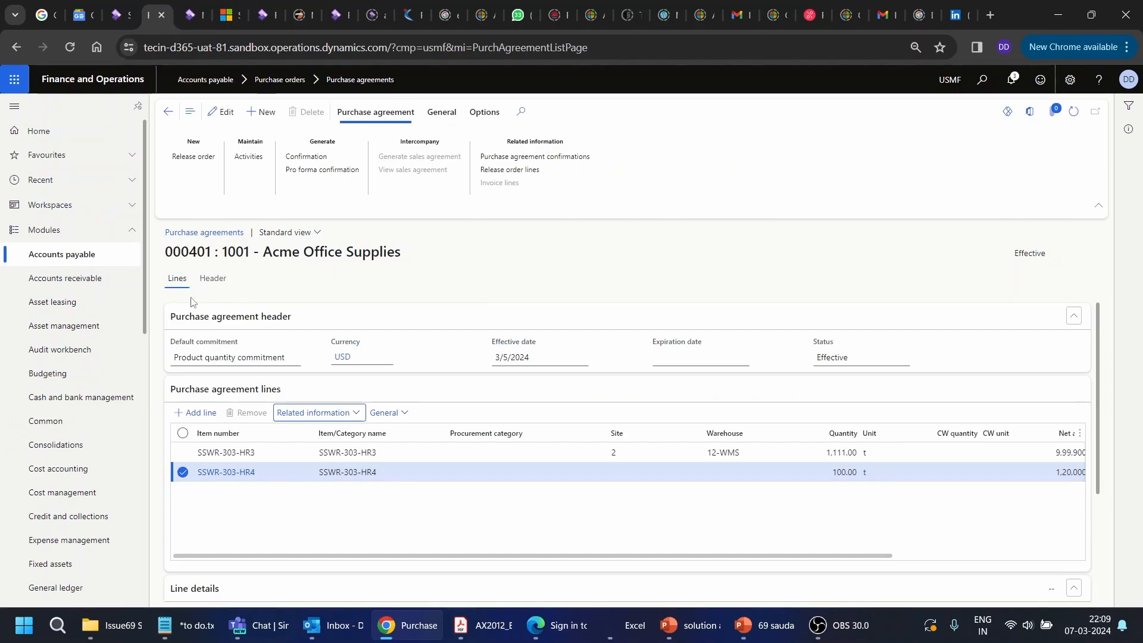
Open the Acme Office Supplies purchase agreement through the purchase agreements page of Accounts payable.
left_click(92, 256)
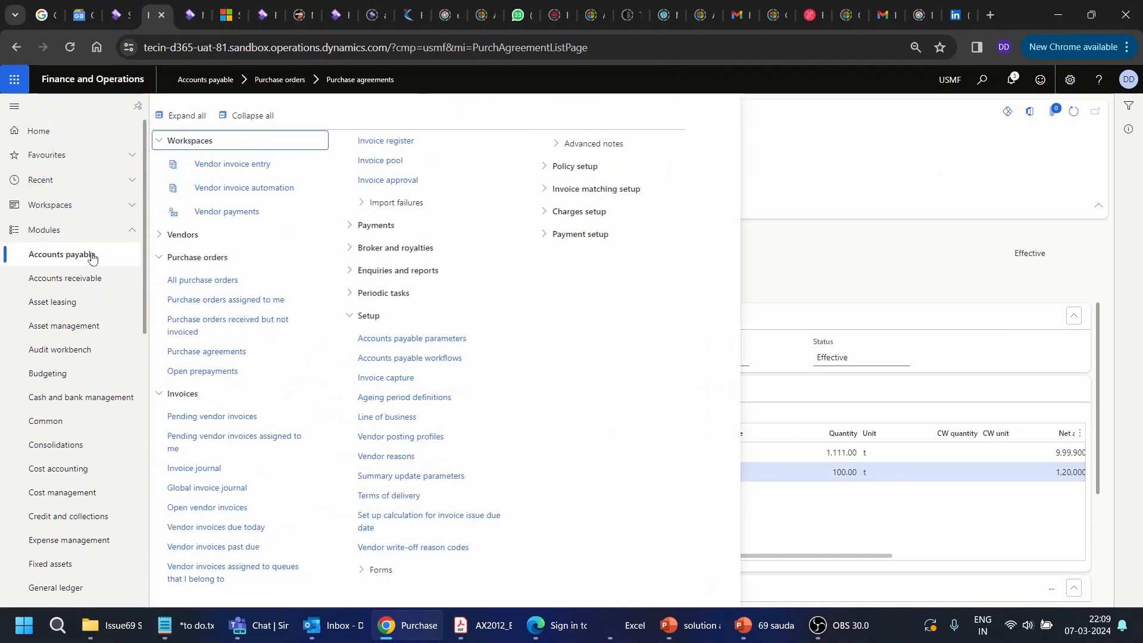
left_click(238, 121)
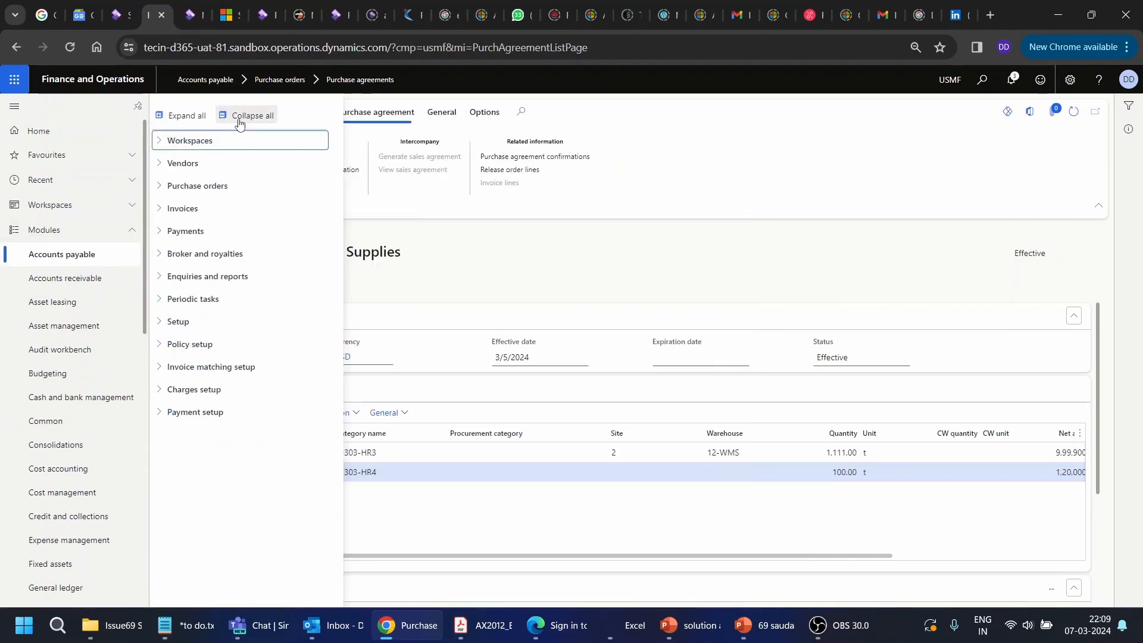
left_click(202, 185)
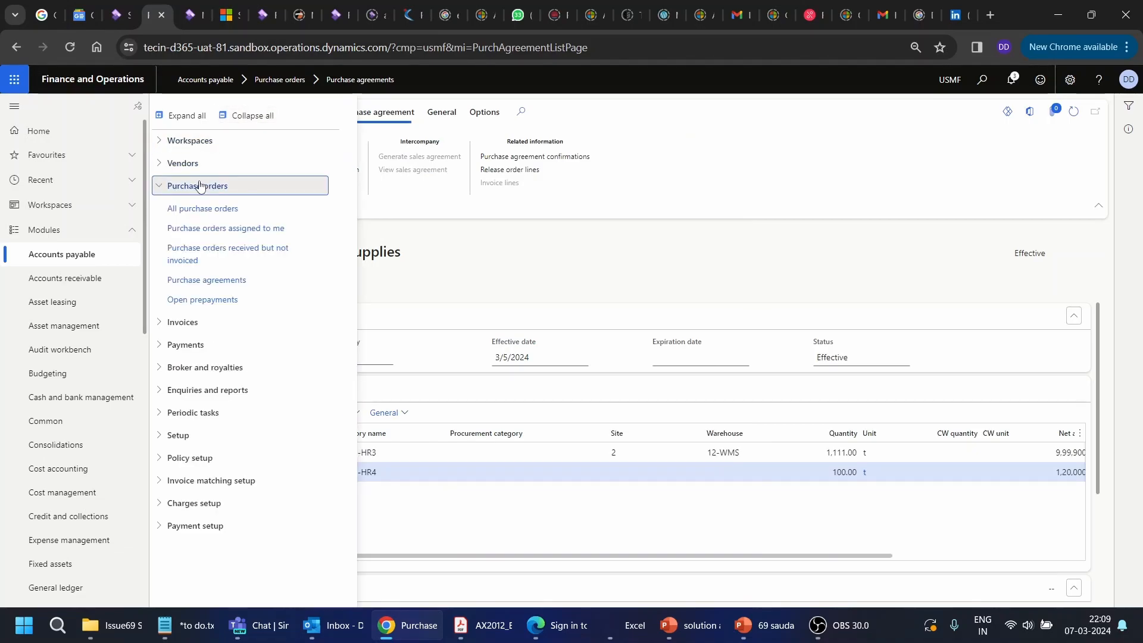
left_click(221, 284)
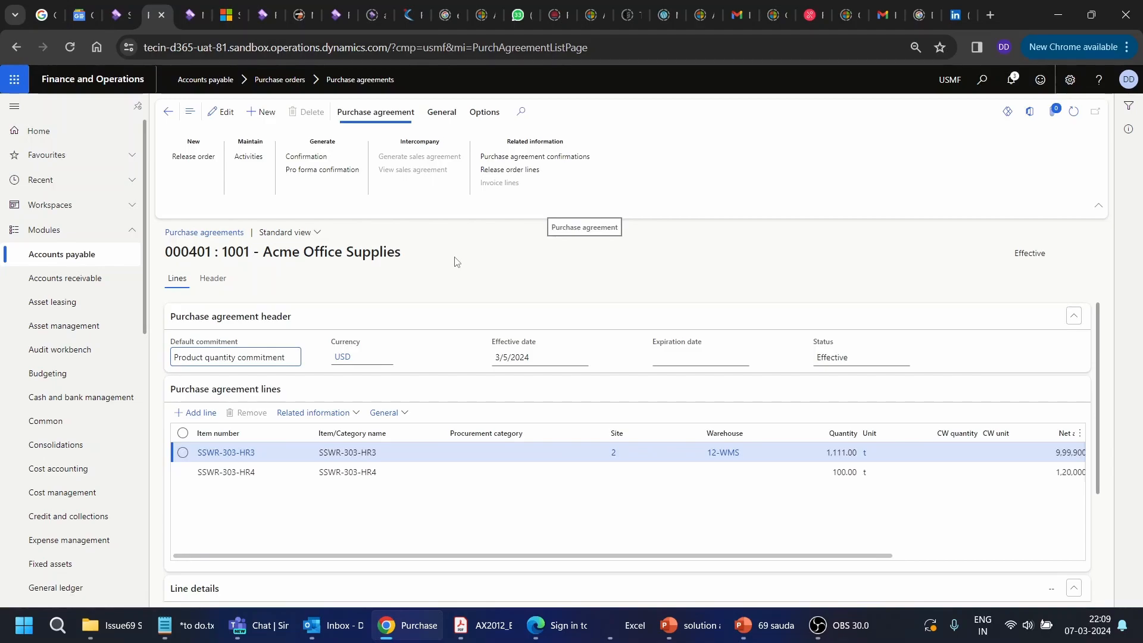
Review the agreement's header in edit mode, including classification, line matching policy choices, default commitment choices, invoice account and status.
left_click(213, 280)
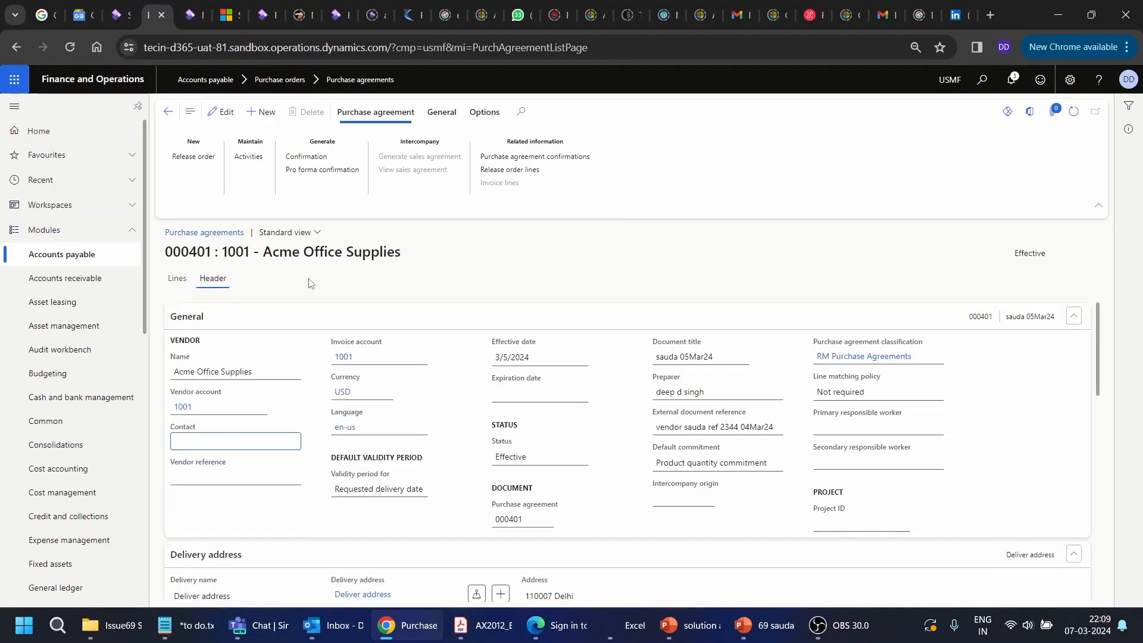
left_click(226, 113)
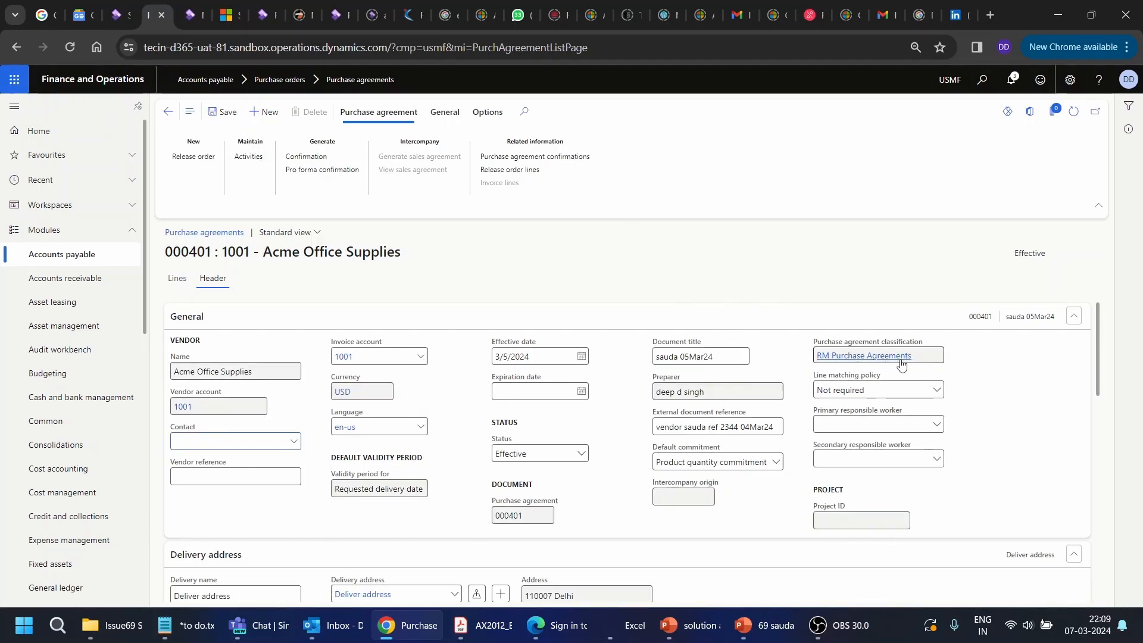
mouse_move(901, 365)
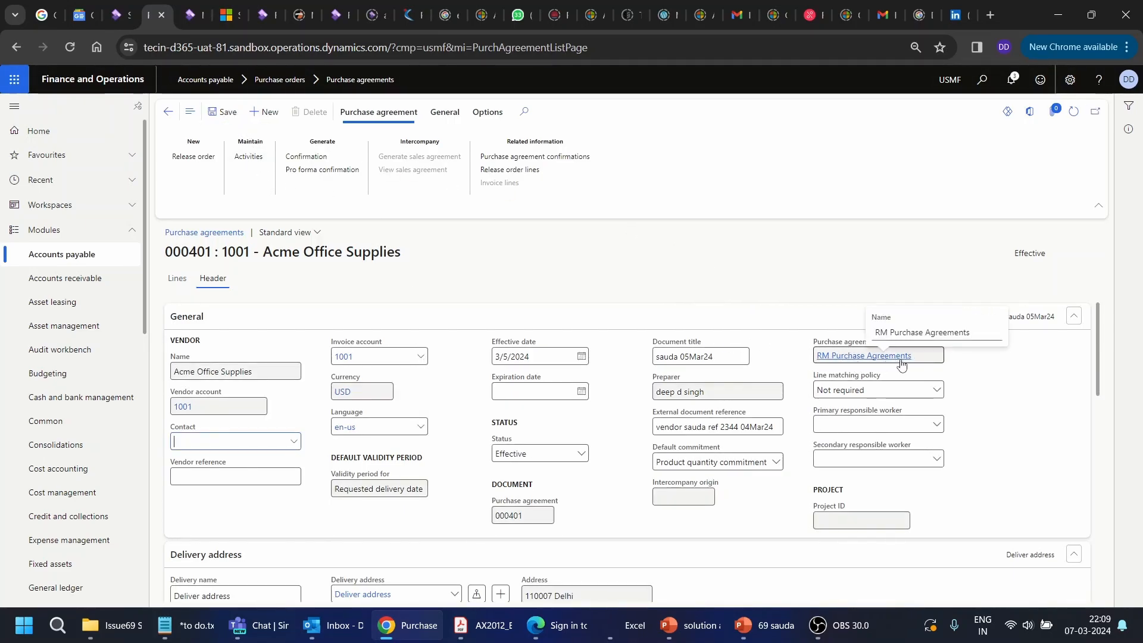
left_click(938, 393)
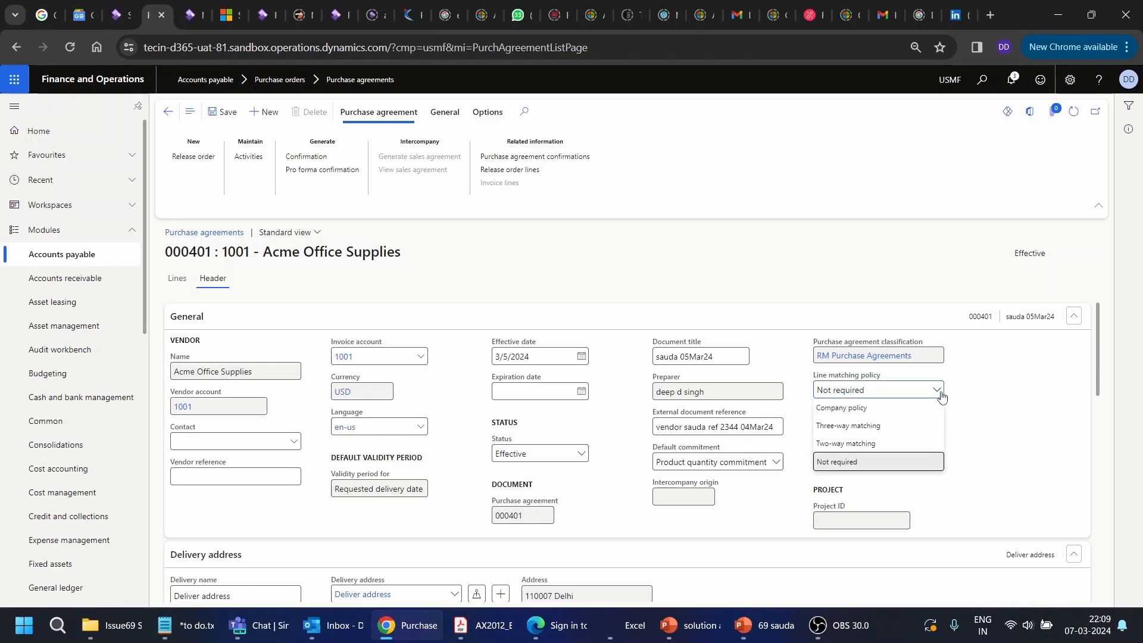
left_click(976, 388)
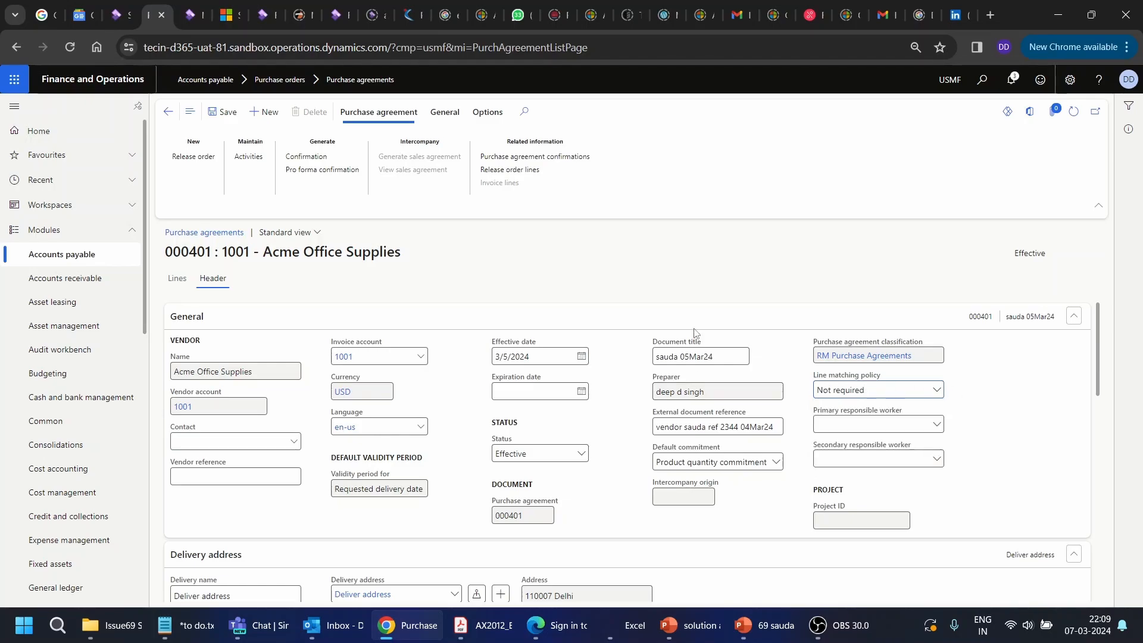
left_click(776, 463)
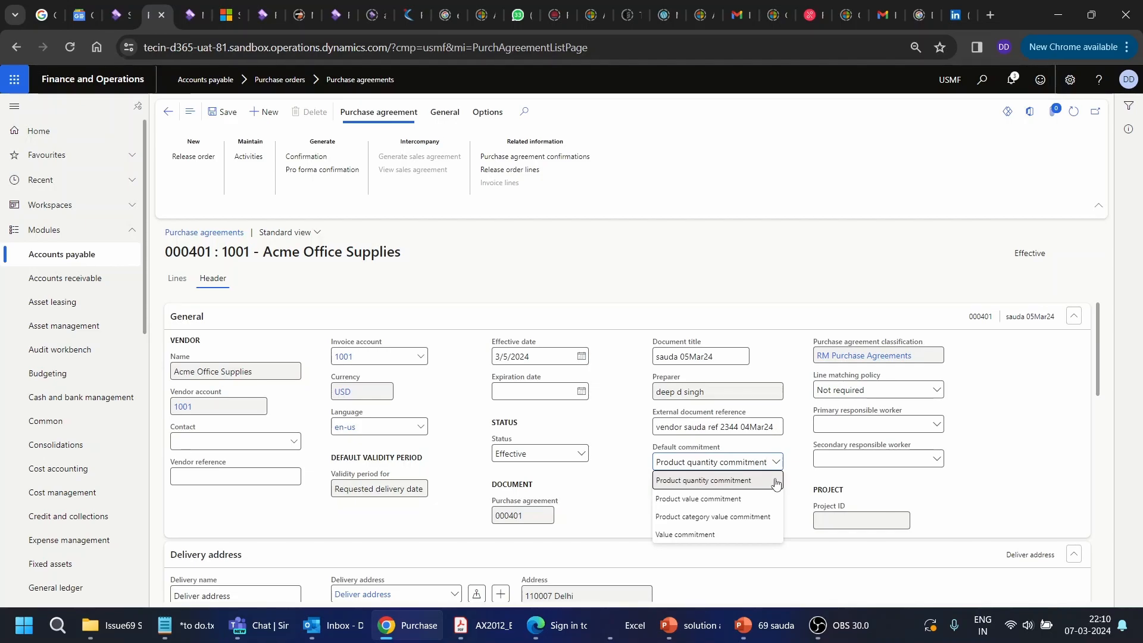
left_click(623, 436)
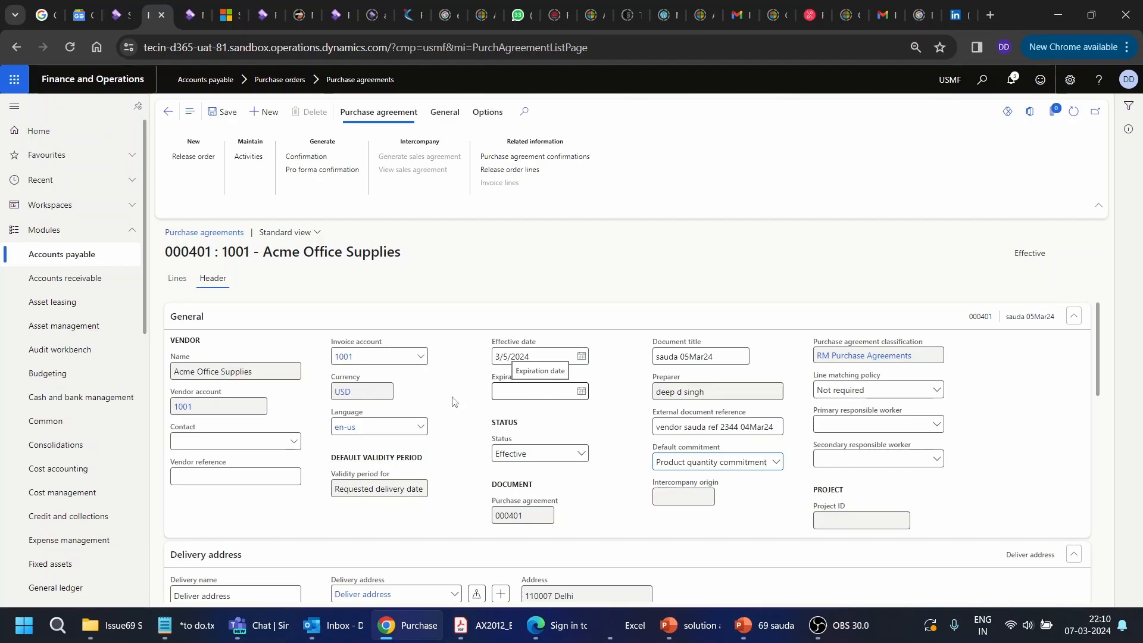
mouse_move(374, 355)
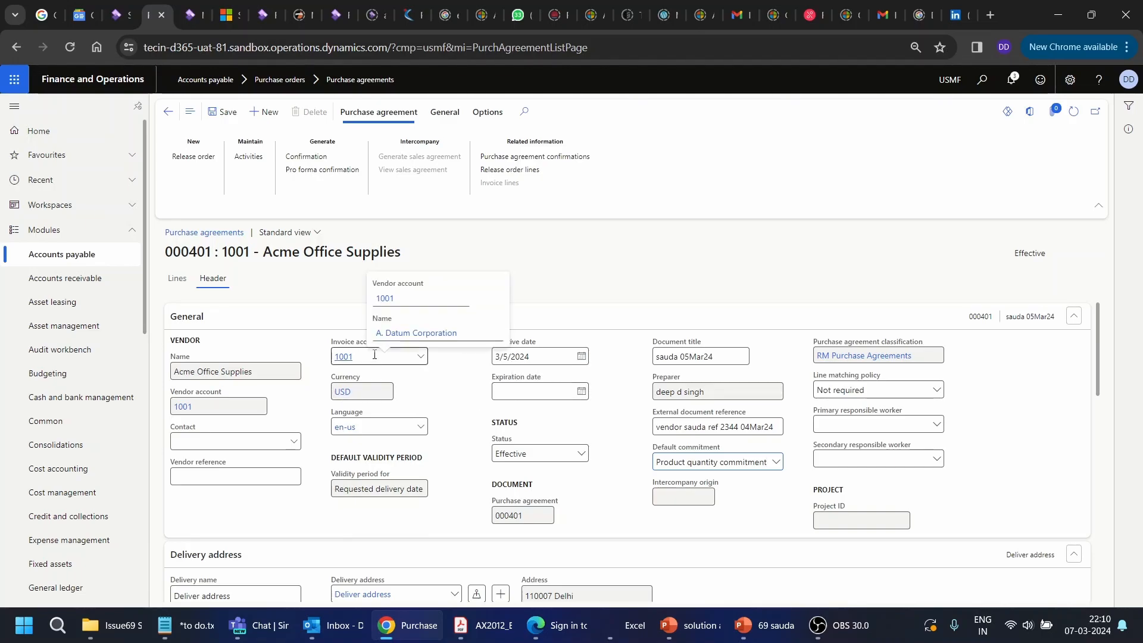
left_click(579, 456)
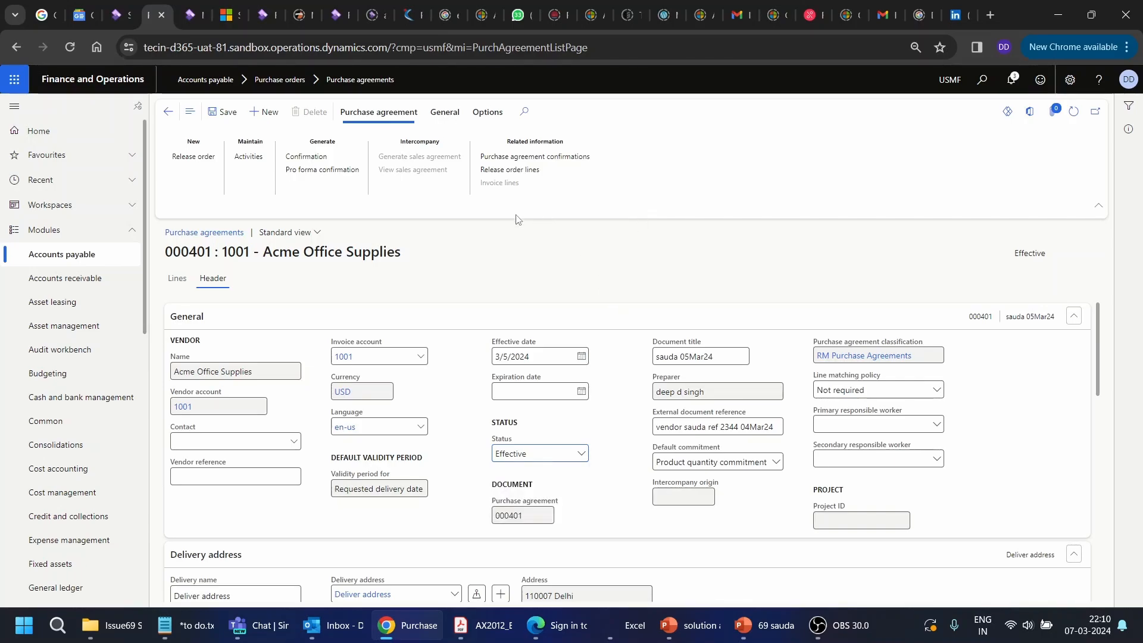
Review the purchase agreement lines, including items, site, warehouse, quantity, net amount, discount, unit price and expiration date.
left_click(177, 278)
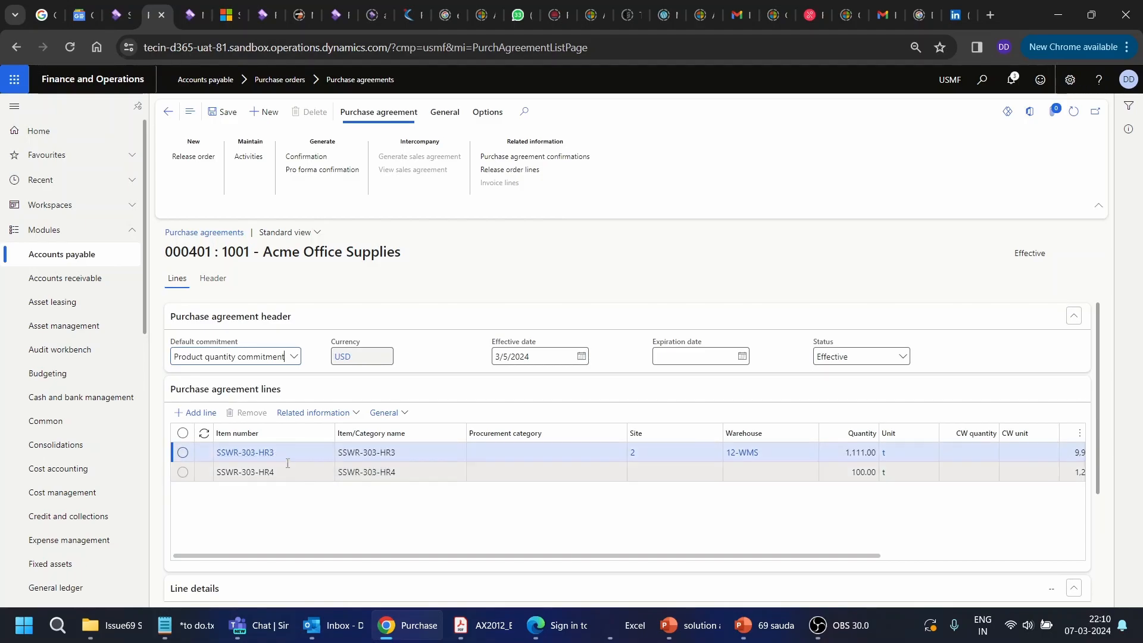
mouse_move(287, 463)
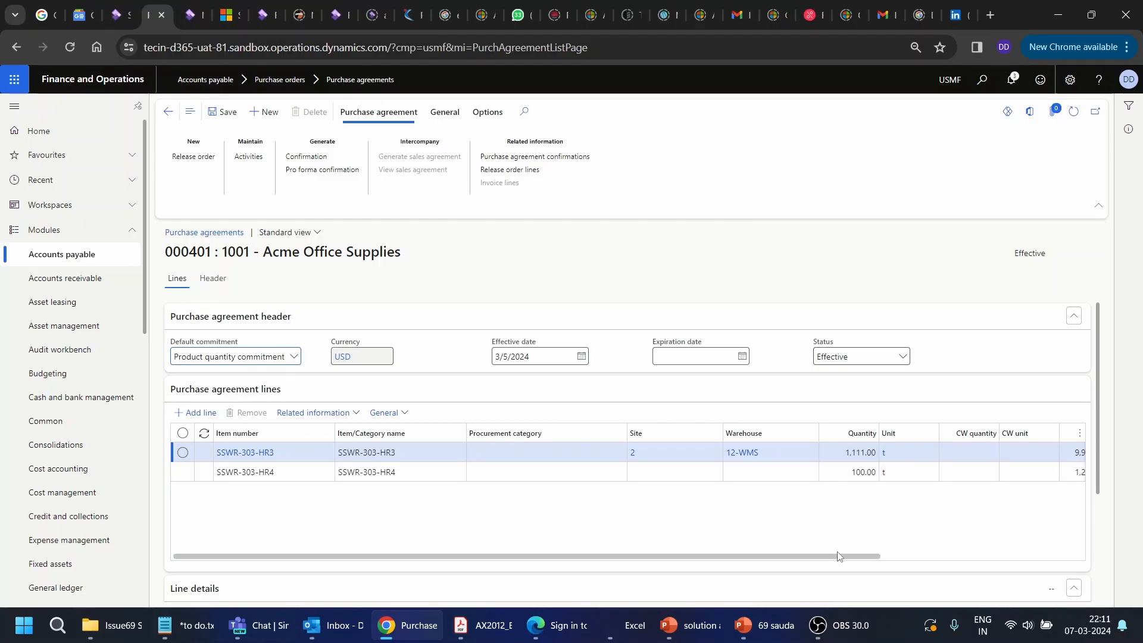
left_click_drag(837, 559, 1054, 564)
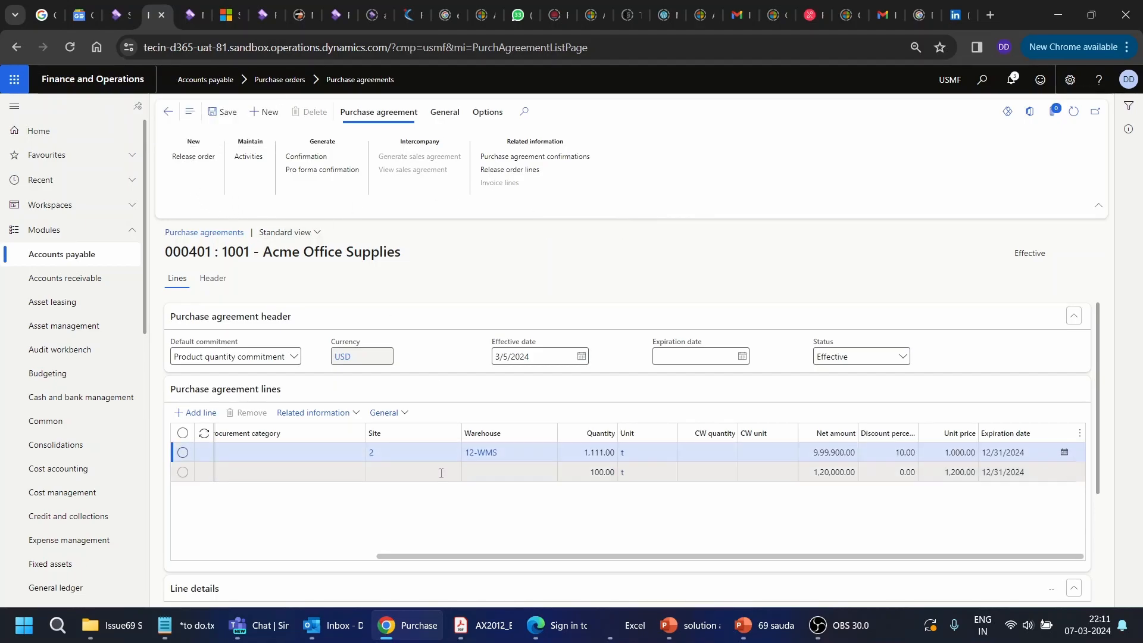
Preview a release order from the agreement, checking the SSWR-303-HR3 and SSWR-303-HR4 lines and the purchase quantity, and cancel without creating it.
left_click(200, 159)
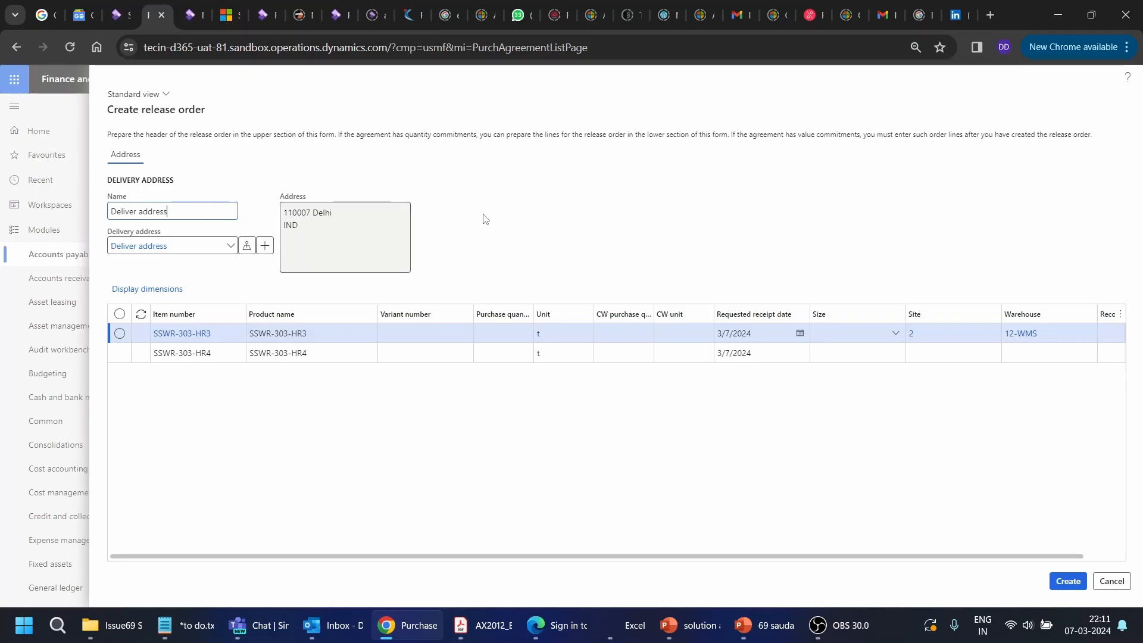
left_click(119, 334)
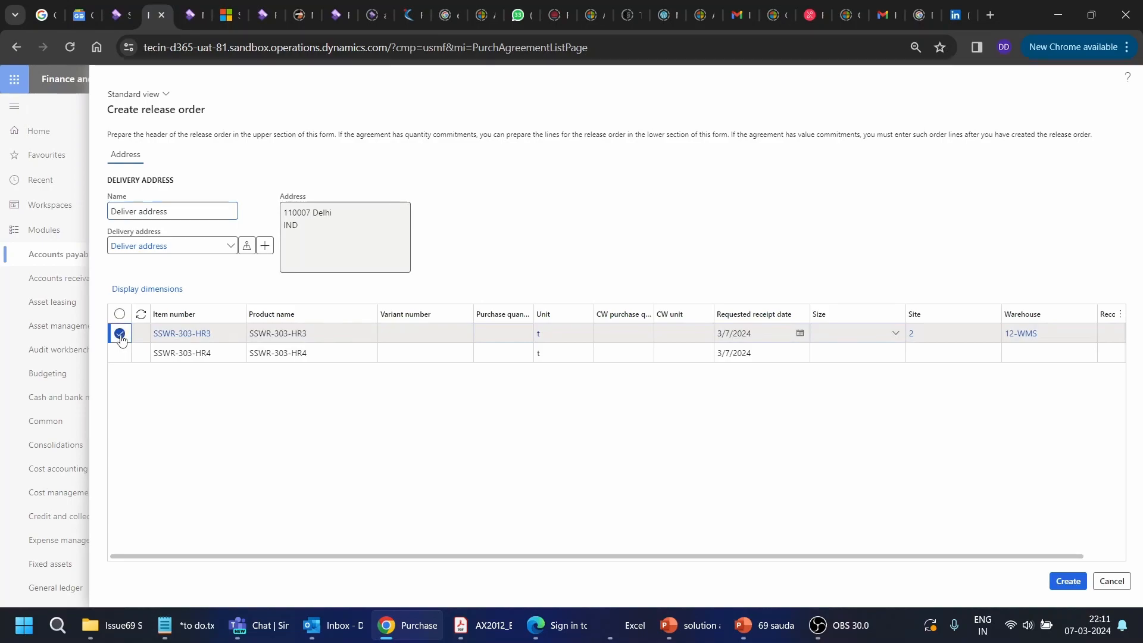
left_click(120, 353)
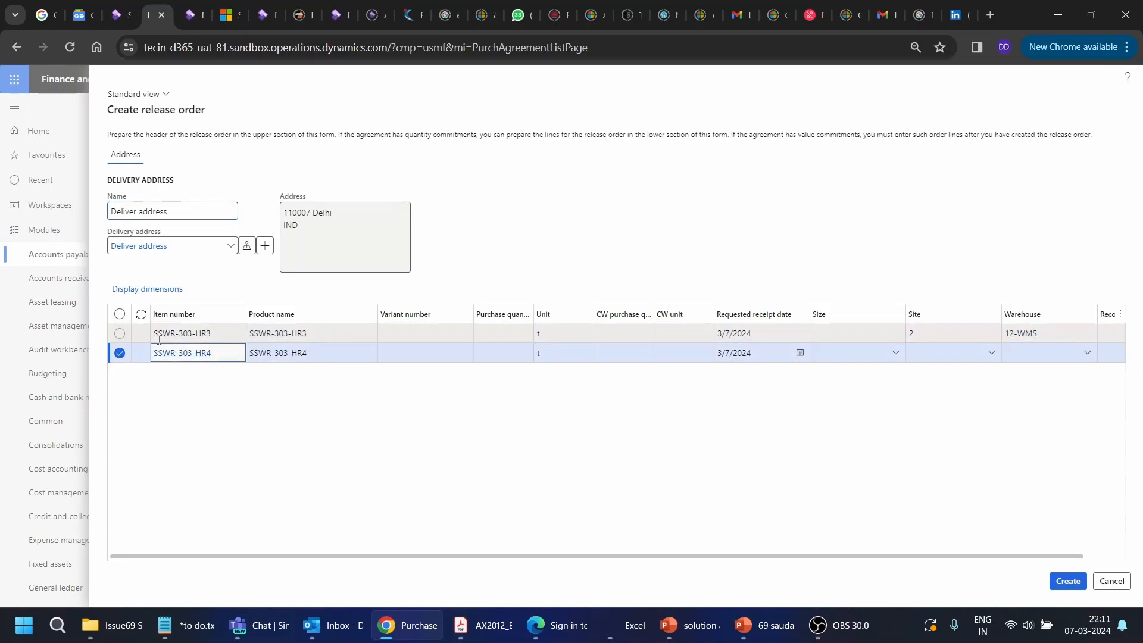
left_click(618, 359)
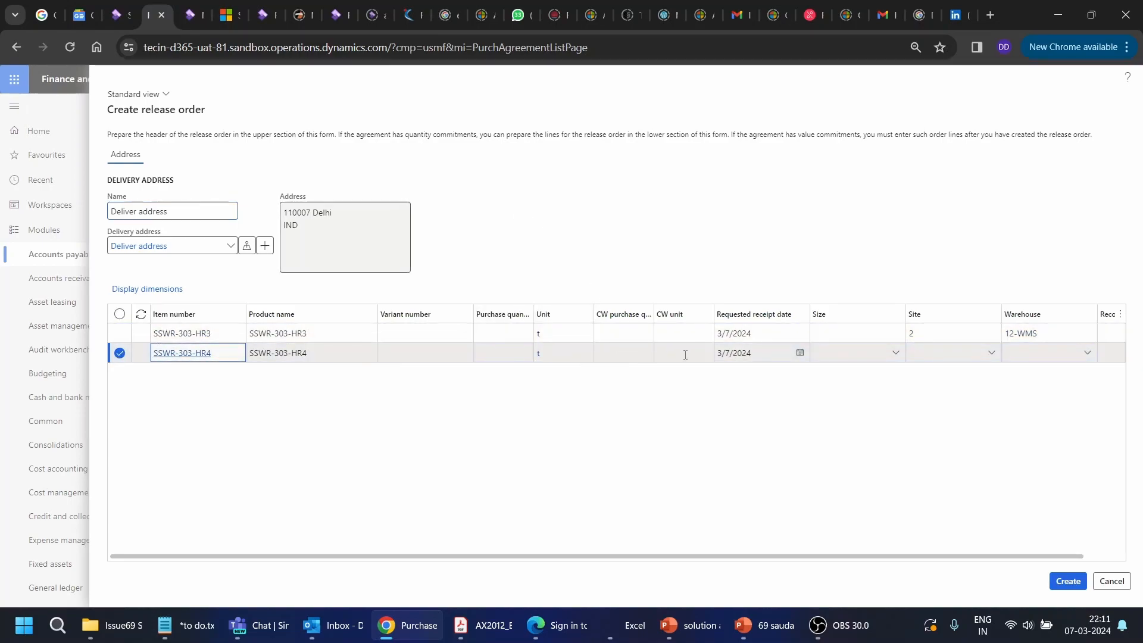
left_click(512, 356)
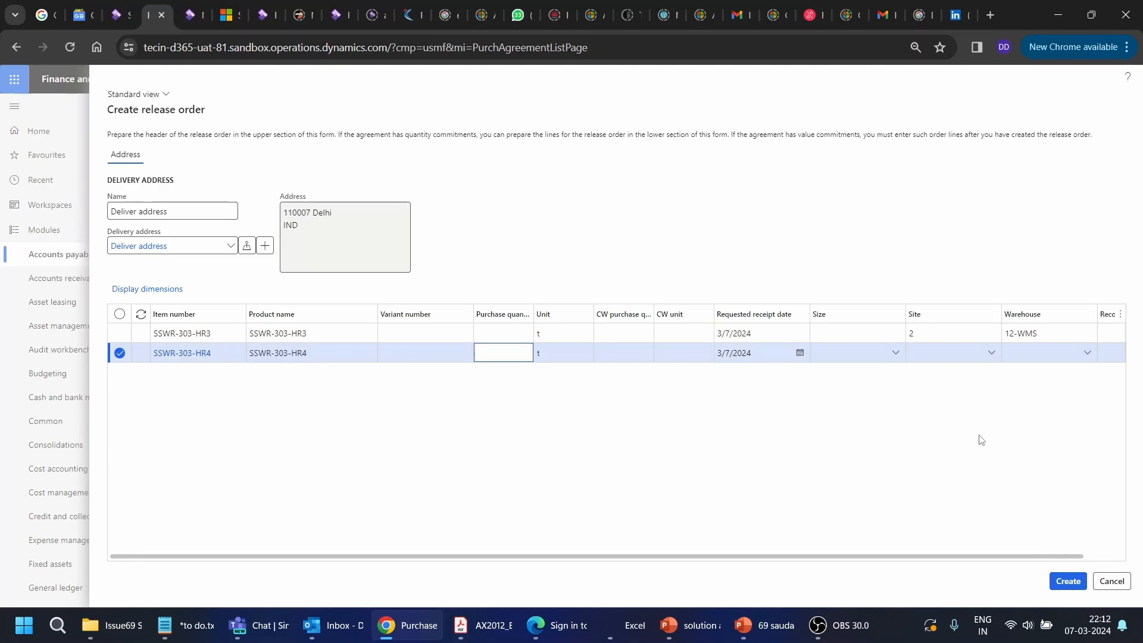
left_click(1098, 583)
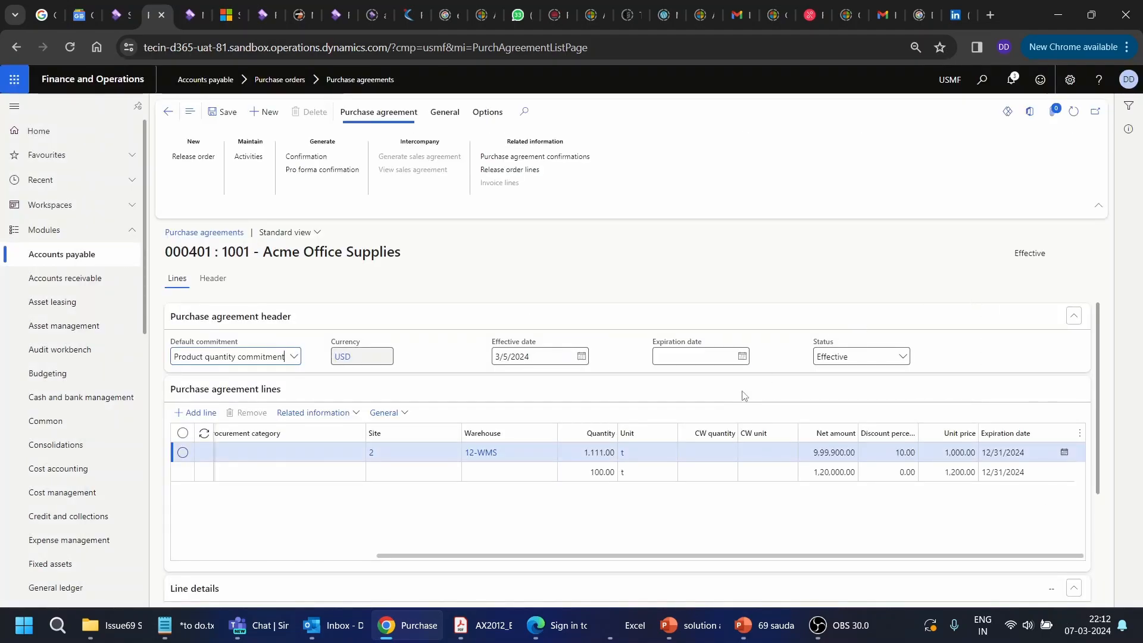
Inspect the purchase order lines released against the agreement's SSWR-303-HR4 line, including quantities, unit price and net amount, and return to the agreement.
key("Down")
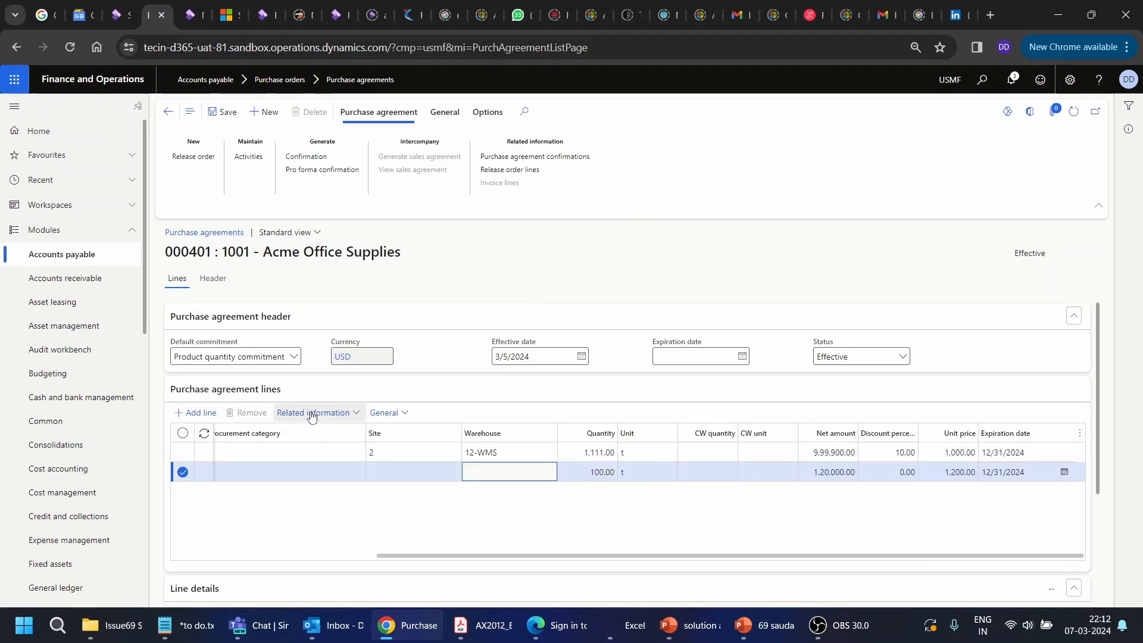
left_click(353, 413)
left_click(332, 445)
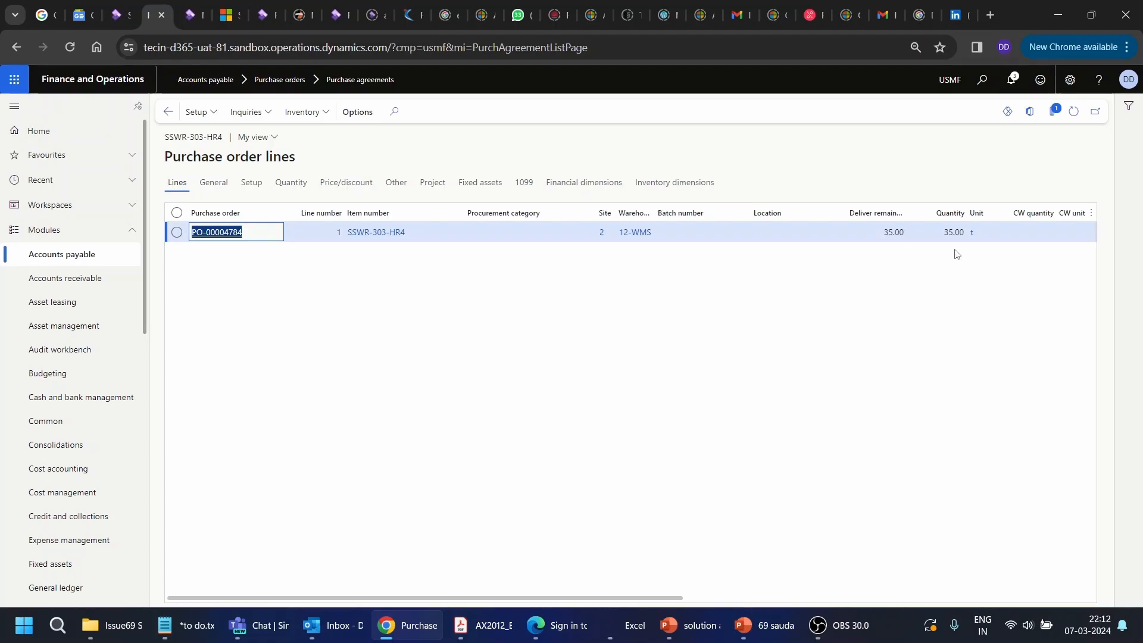
left_click_drag(655, 601, 758, 601)
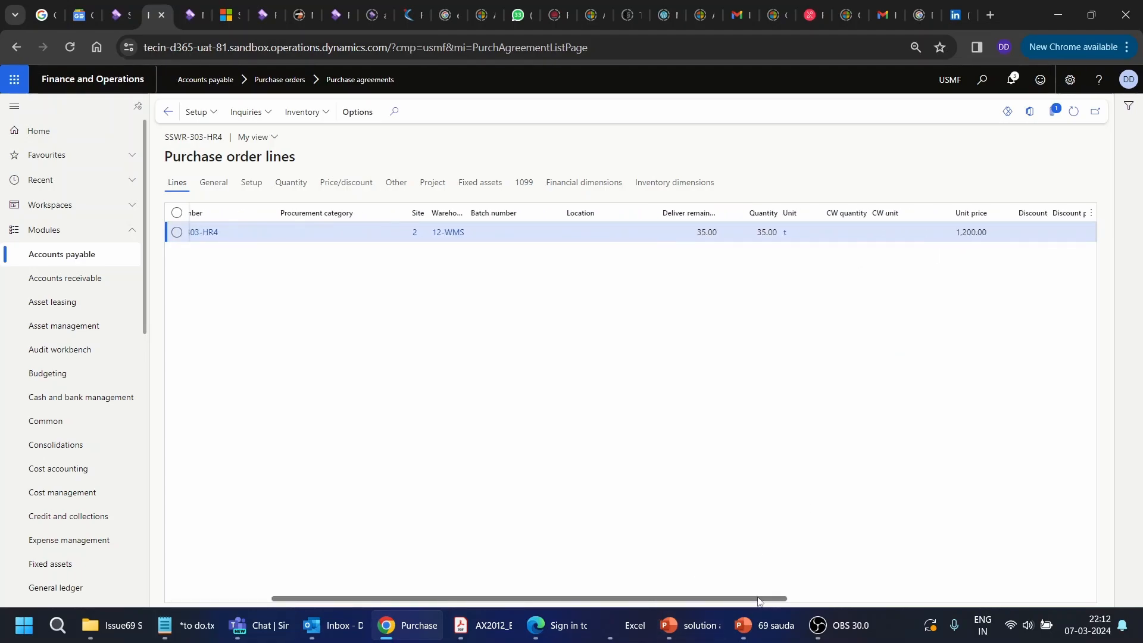
left_click_drag(758, 600, 1039, 590)
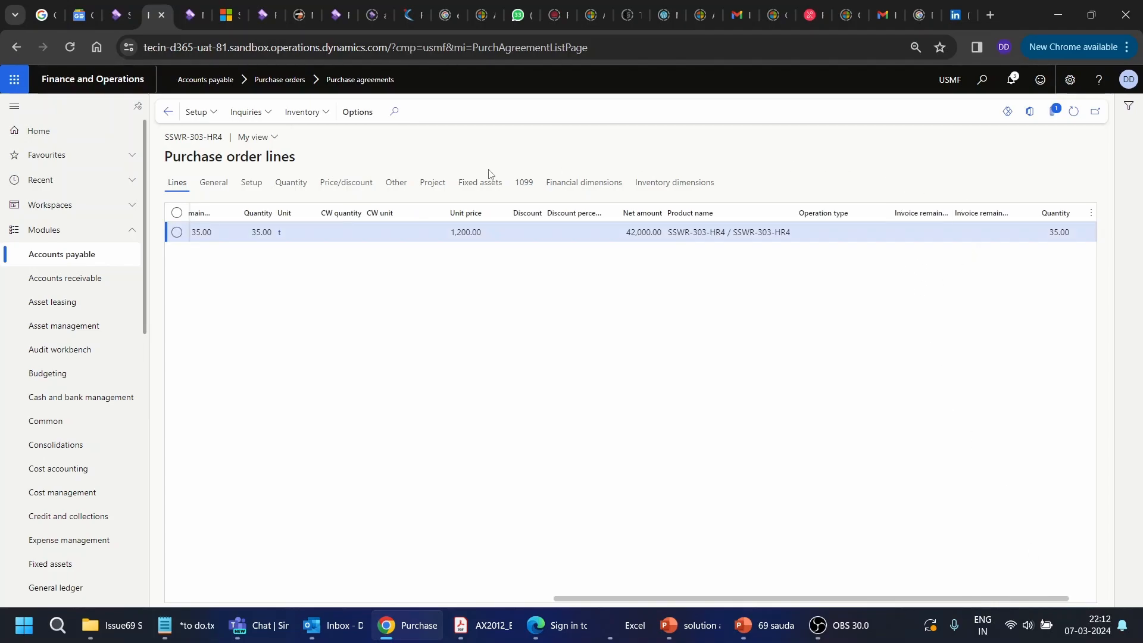
left_click(169, 113)
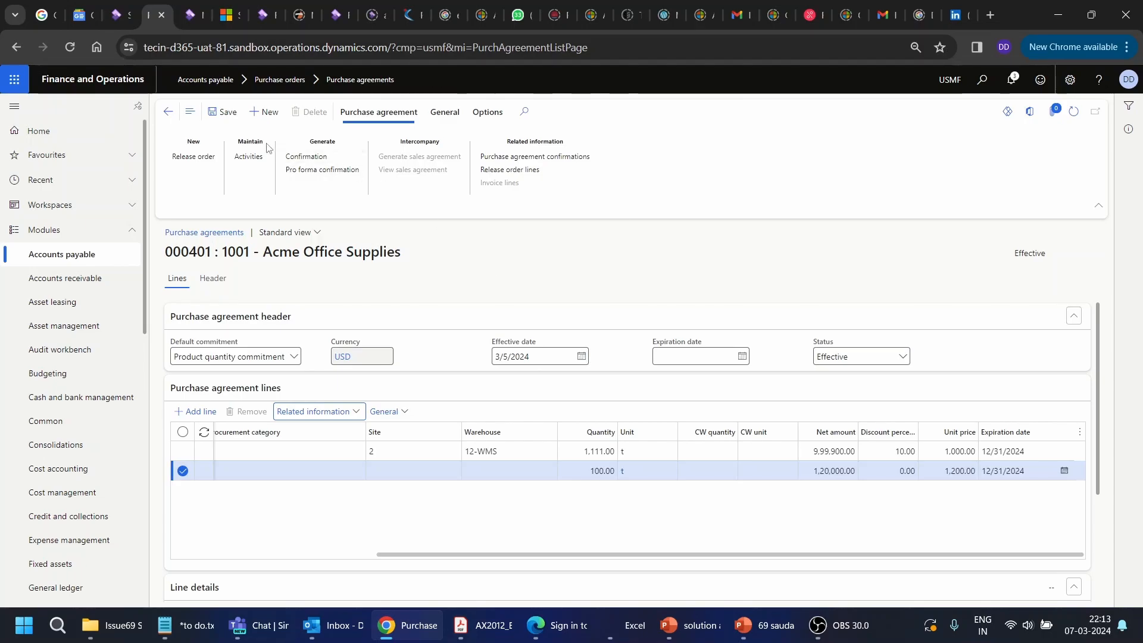
Open the Master planning parameters and review the planned order settings for finding trade agreements and the vendor search criterion.
left_click(186, 20)
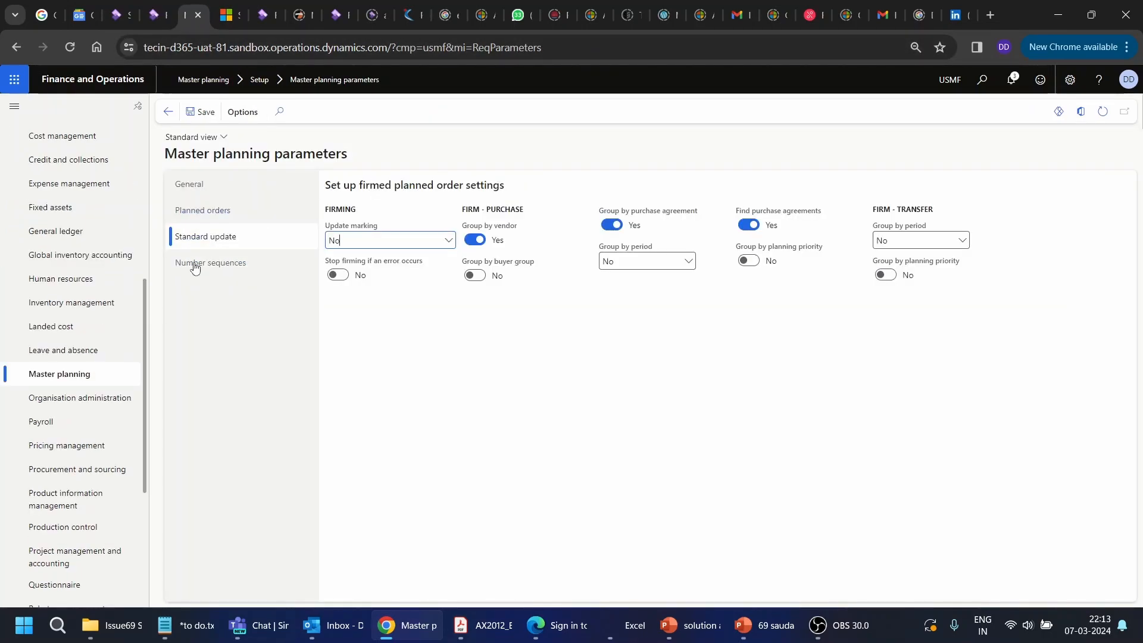
left_click(87, 383)
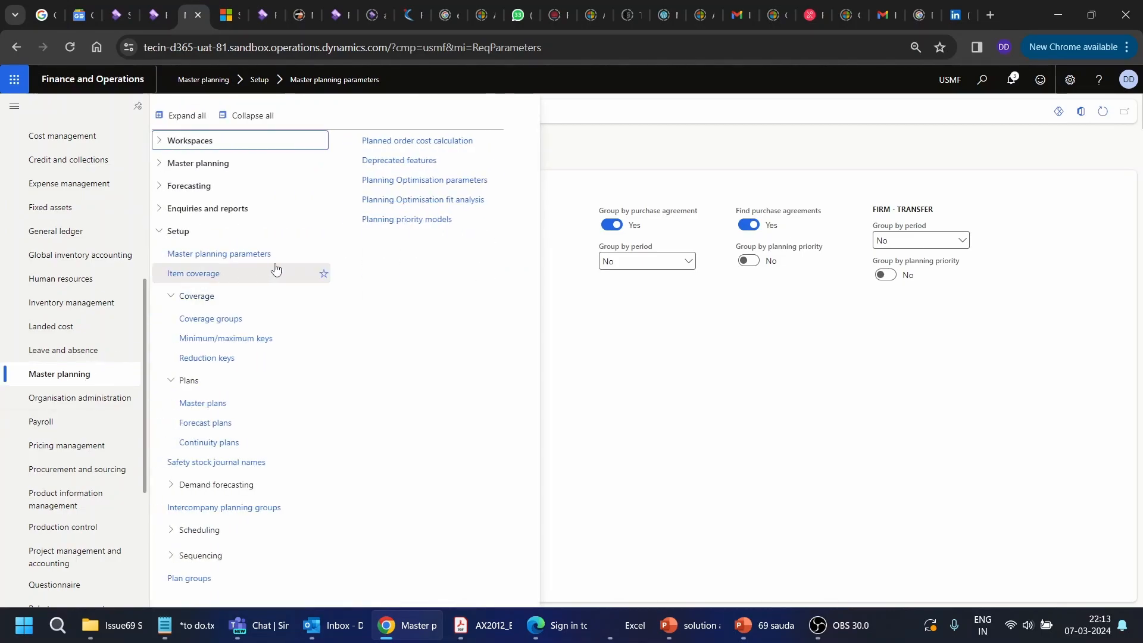
left_click(234, 255)
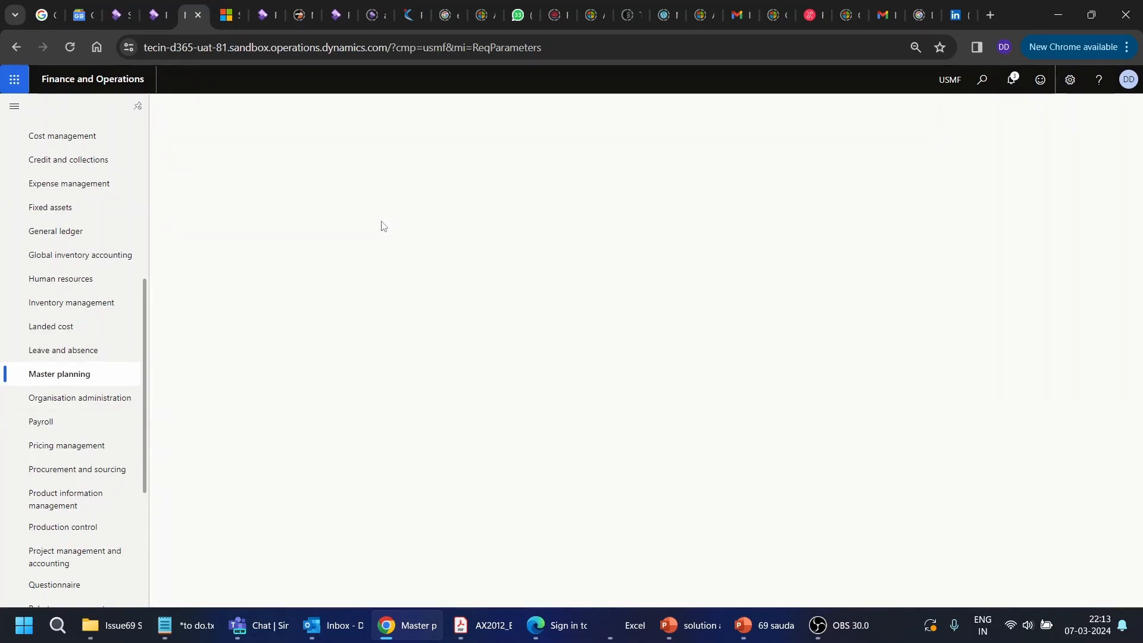
left_click(203, 210)
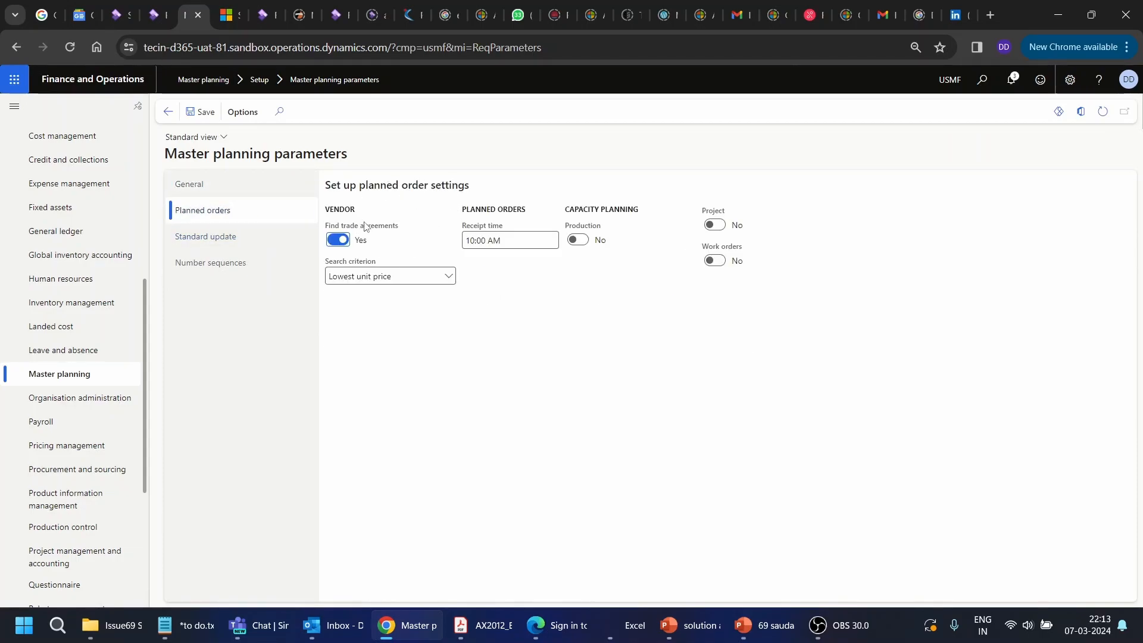
mouse_move(365, 228)
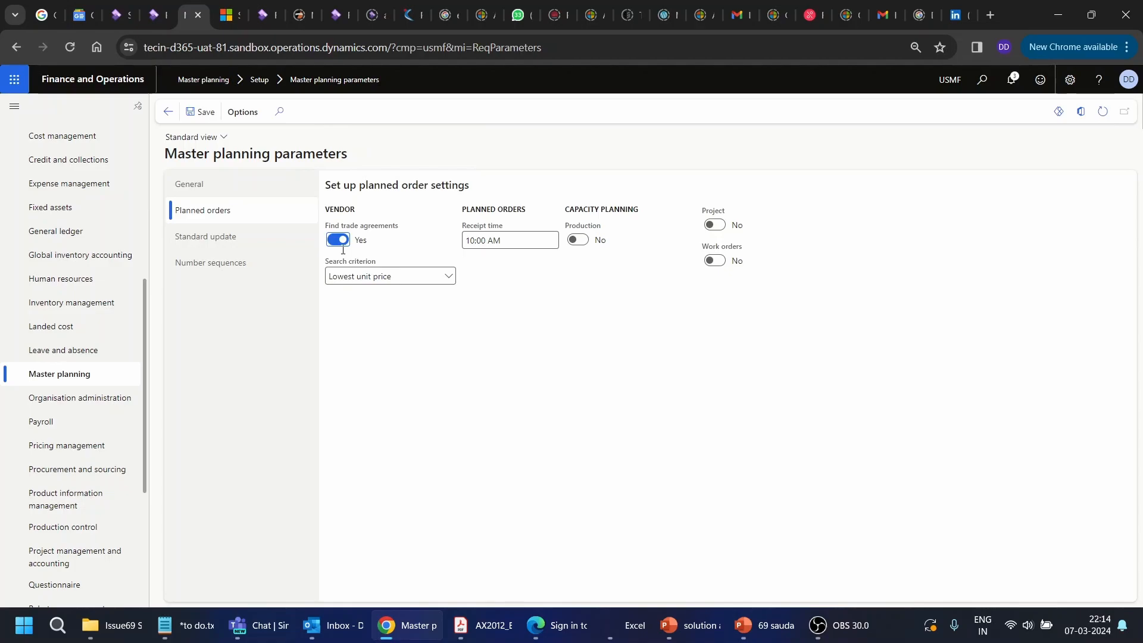
Review the Standard update settings for firming purchases, including grouping by vendor, grouping by purchase agreement and finding purchase agreements.
left_click(237, 239)
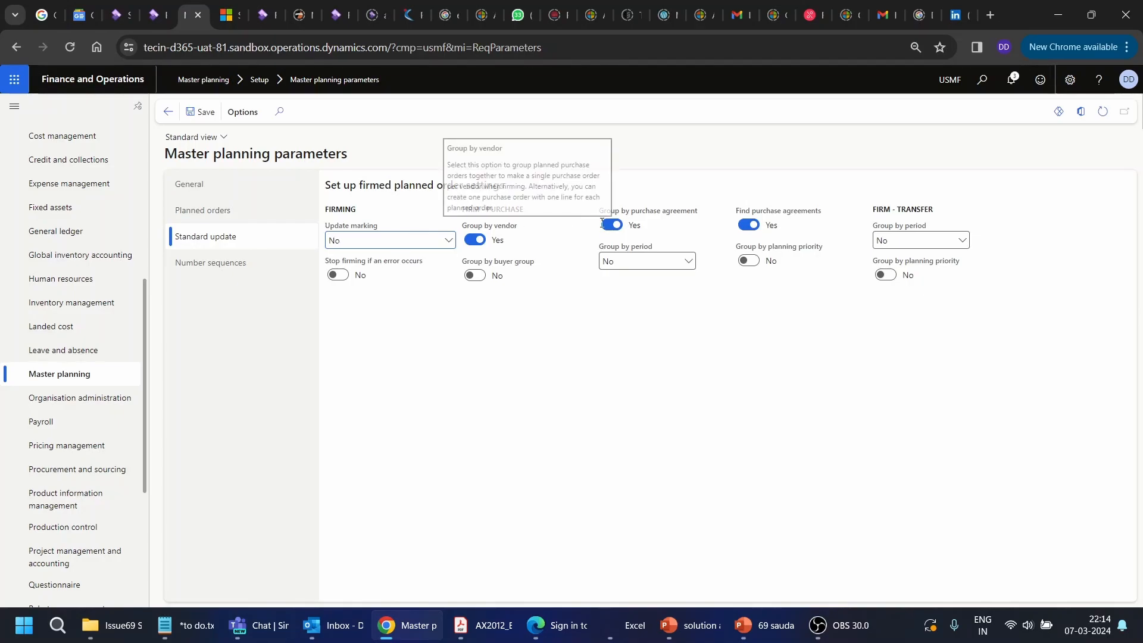
mouse_move(654, 218)
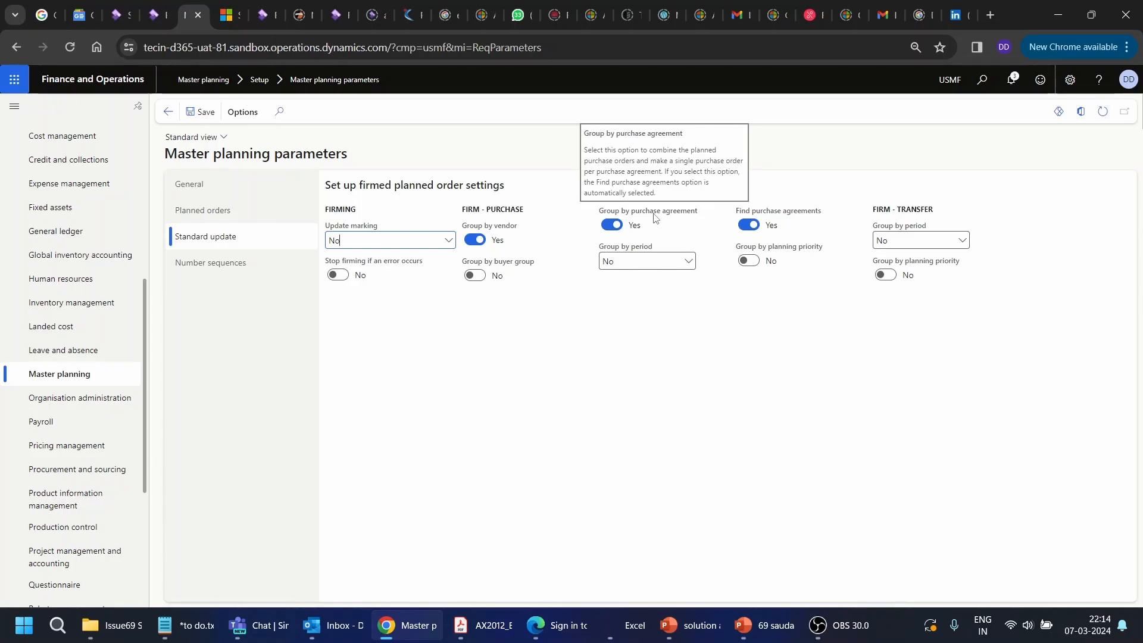
mouse_move(795, 218)
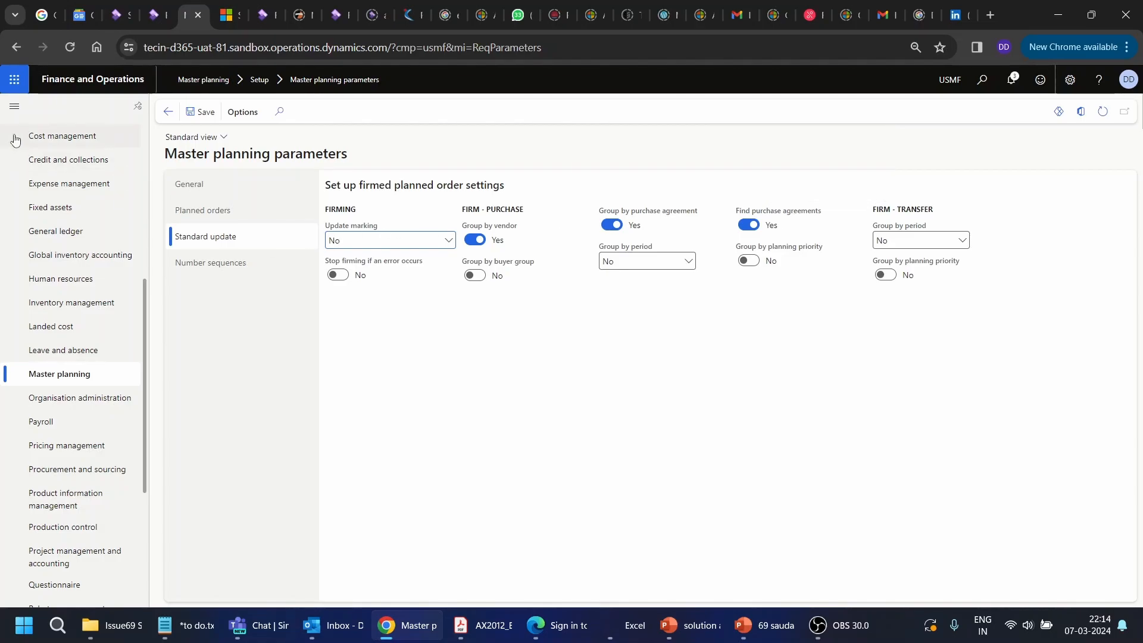
Switch to the ACME Office Supplies sales order, copy the existing line's item number and delete that line.
left_click(162, 24)
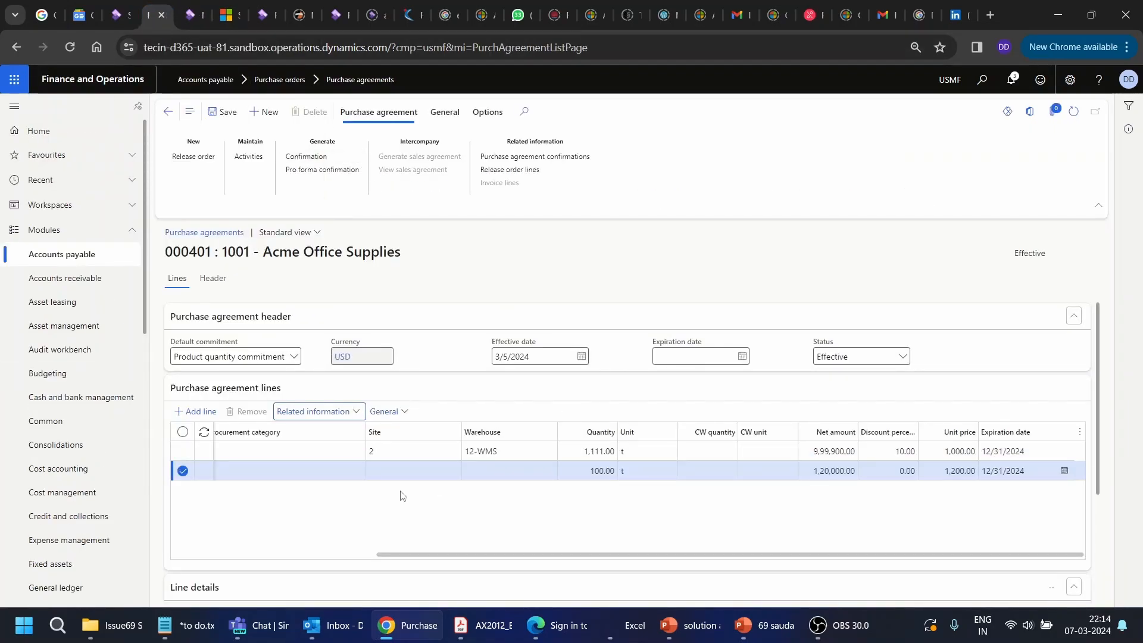
left_click(116, 15)
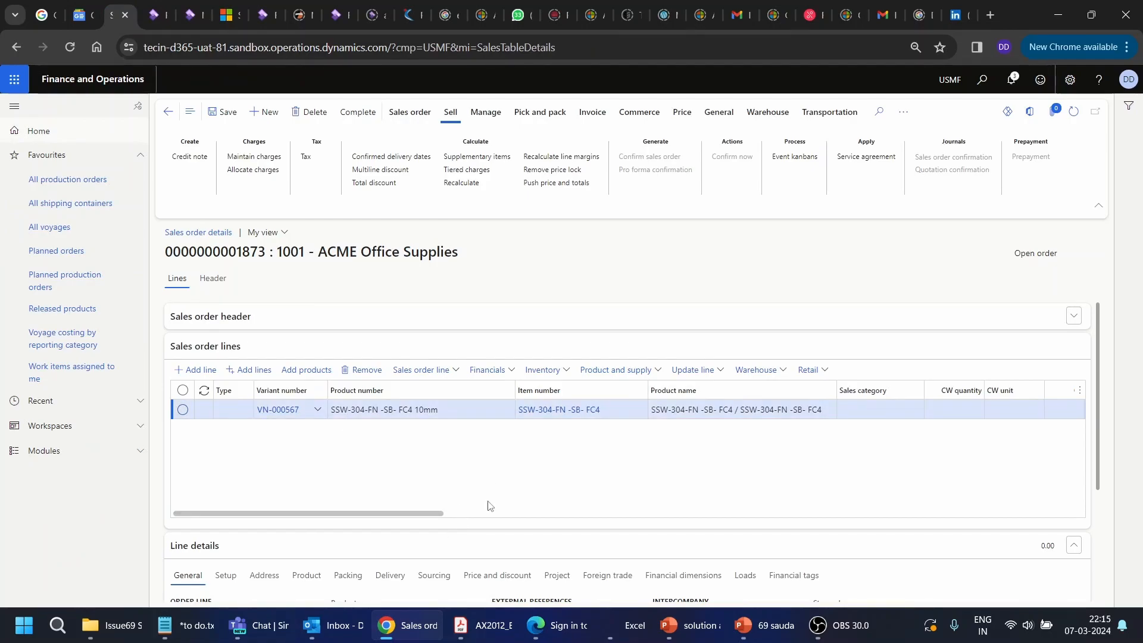
left_click(627, 418)
key("ctrl+c")
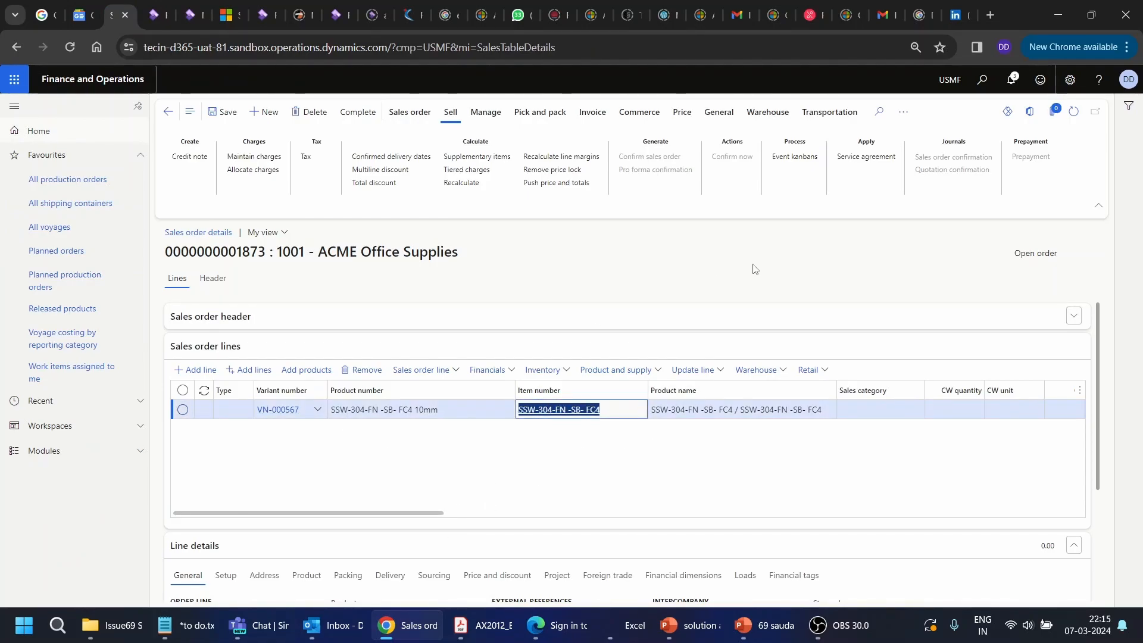
left_click(362, 370)
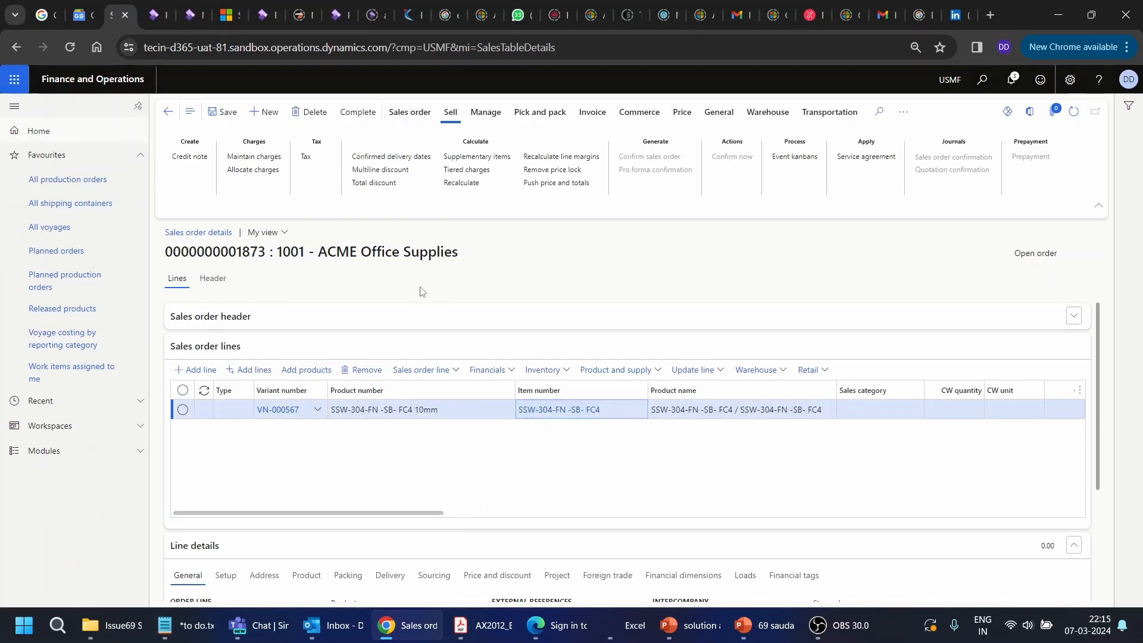
left_click(646, 327)
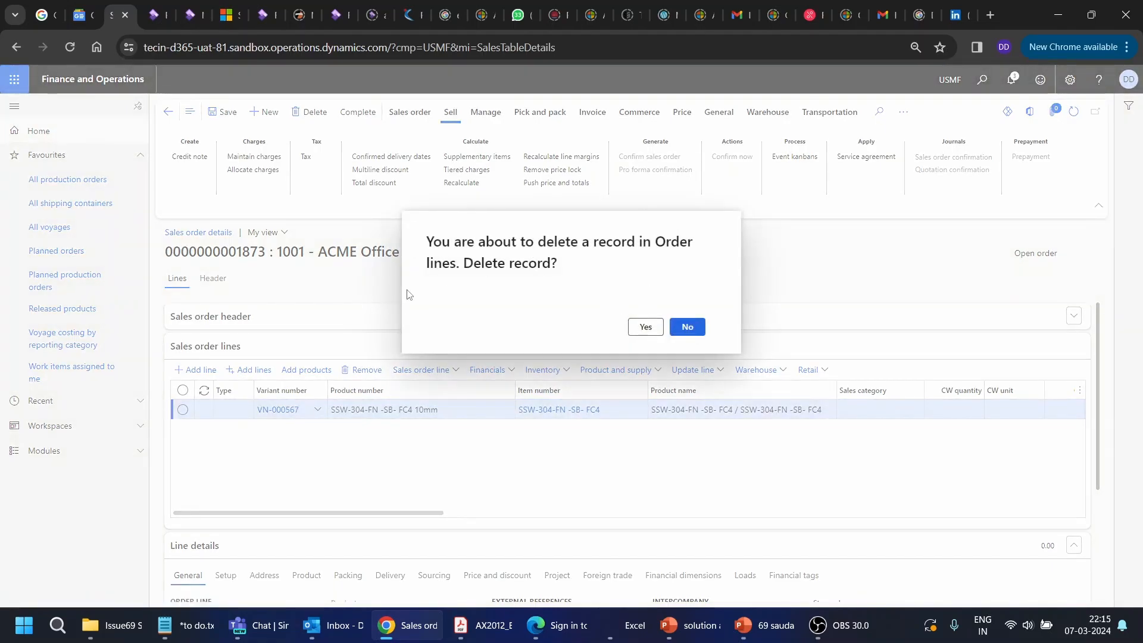
Add a sales order line for item SSW-304-FN -SB- FC4 with the 10mm variant VN-000567.
left_click(196, 370)
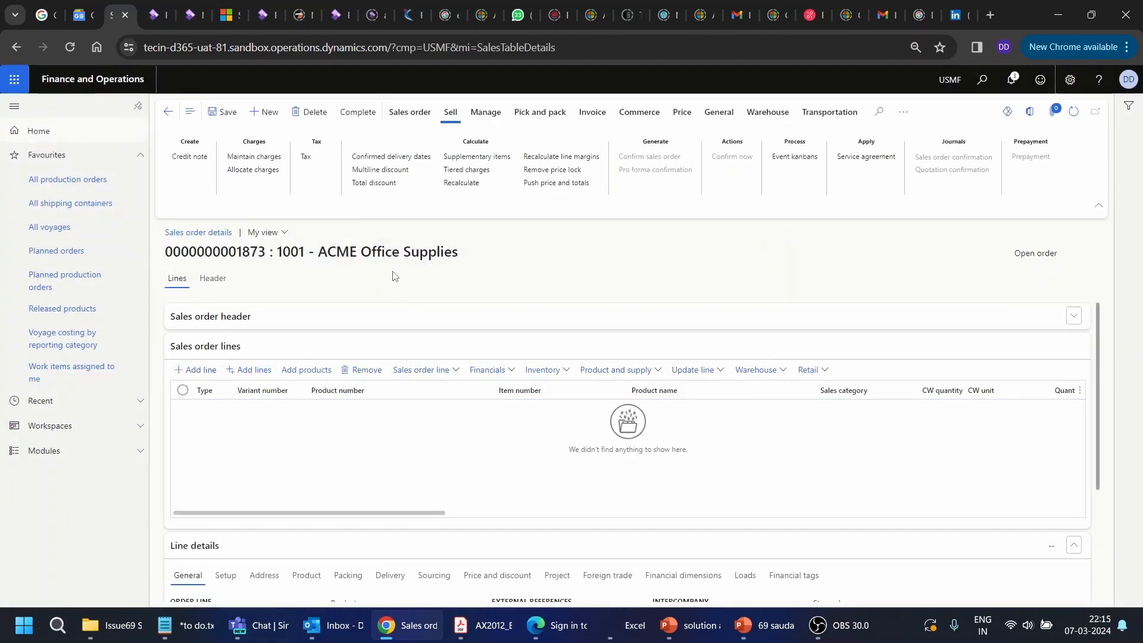
key("ctrl+v")
key("Tab")
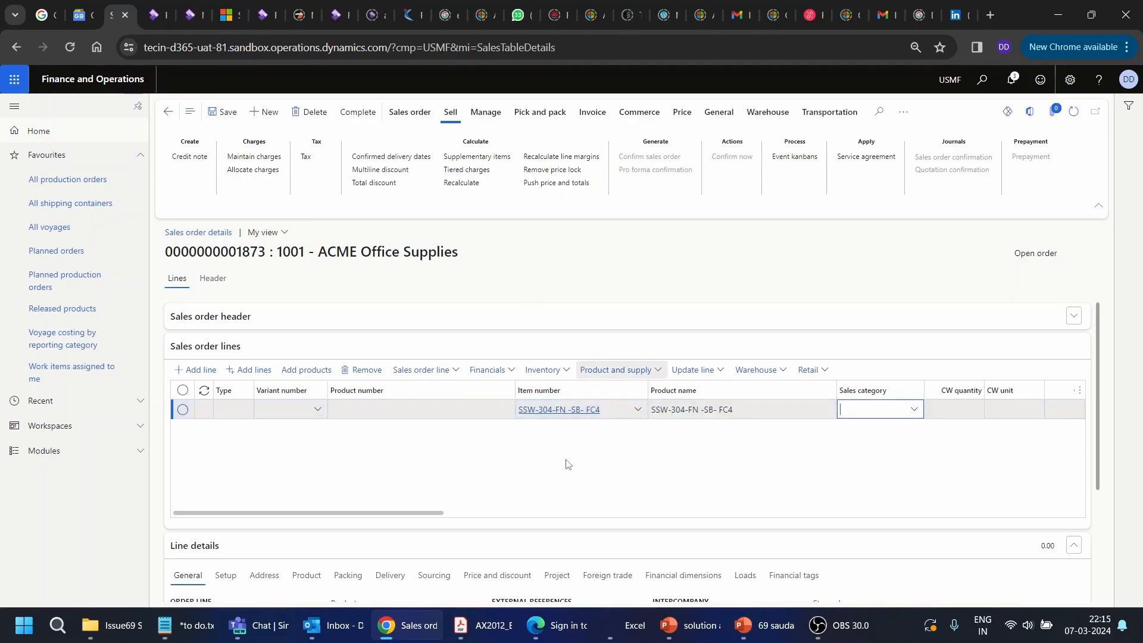
left_click(316, 412)
left_click(317, 411)
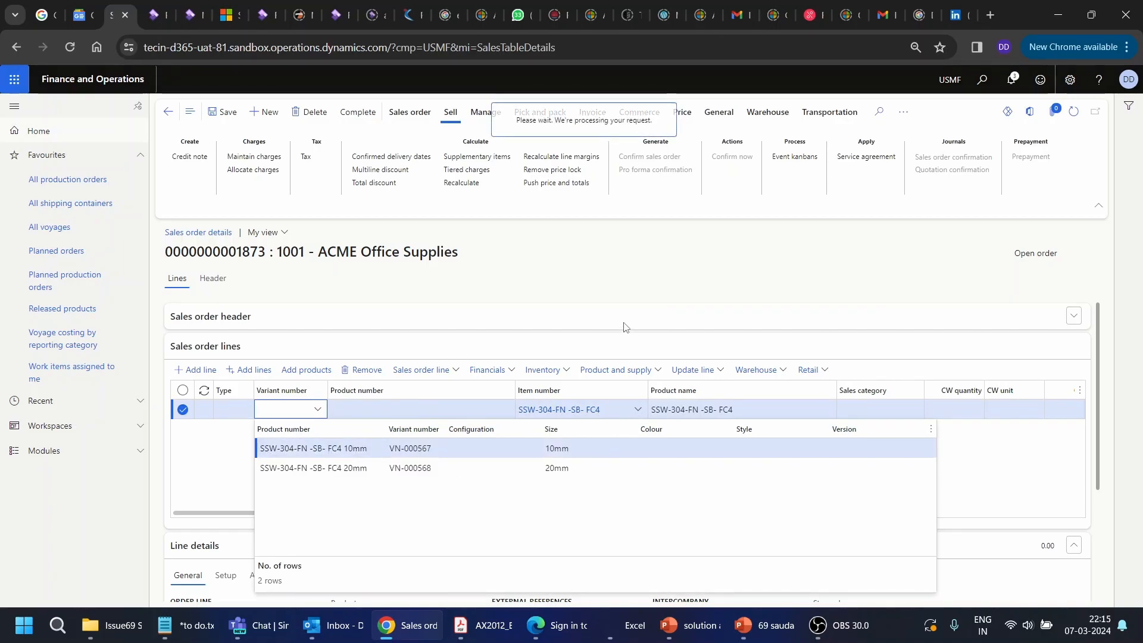
Set the new sales order line's quantity to 2.97.
left_click_drag(423, 513, 613, 515)
left_click(444, 411)
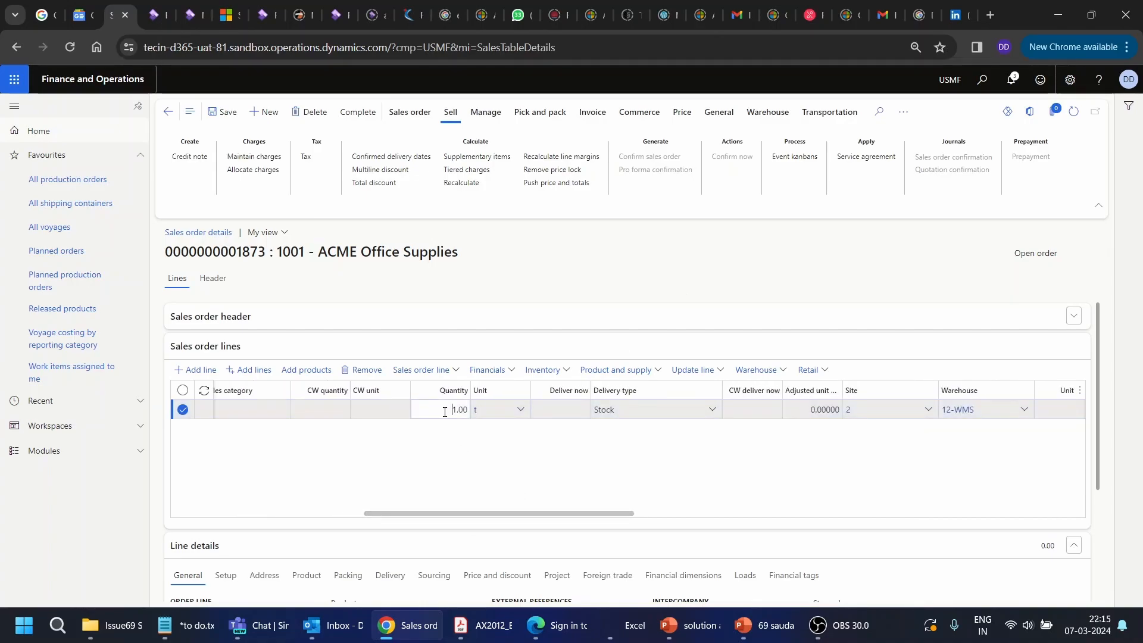
key("Delete")
key("Delete")
key("Delete")
key("Delete")
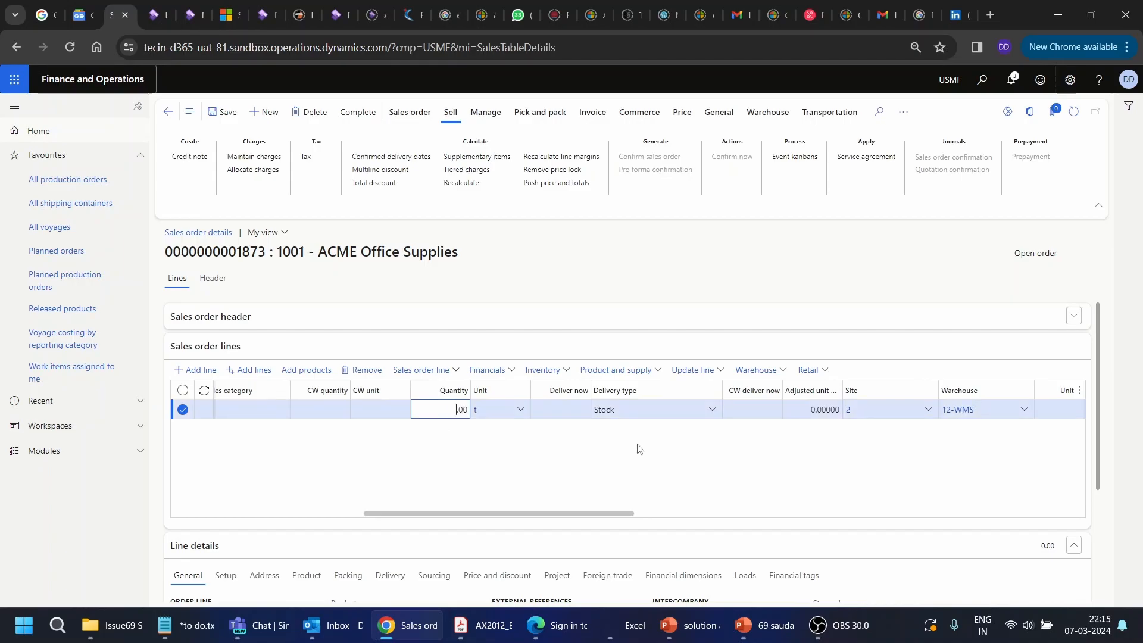
type("2.97")
key("Tab")
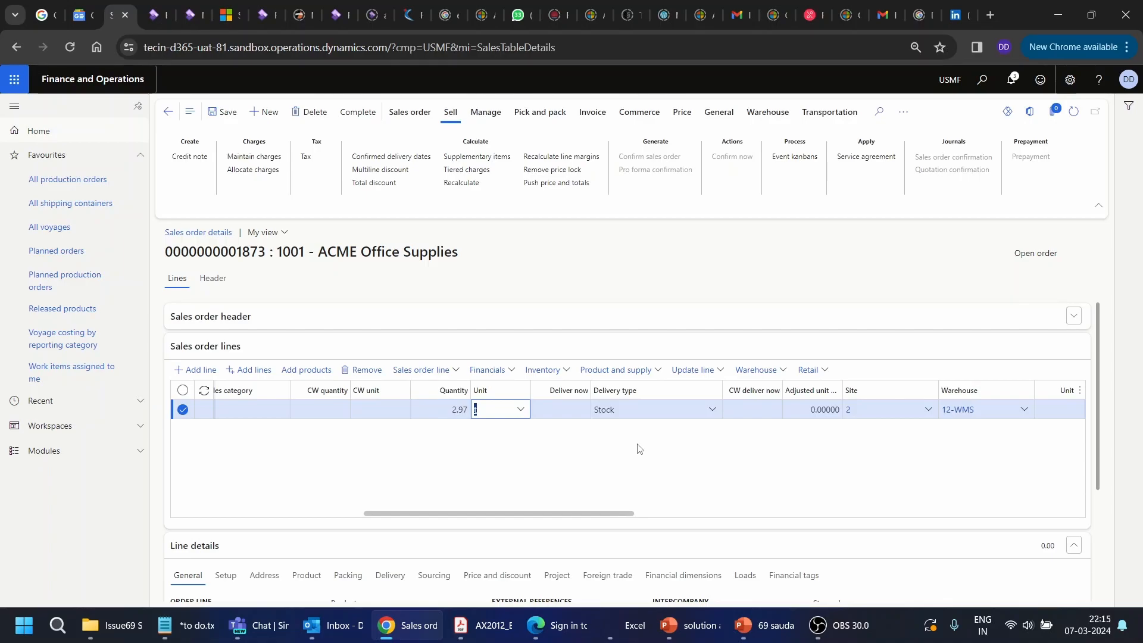
Set the new sales order line's unit price to 8,888.
key("Tab")
key("Tab")
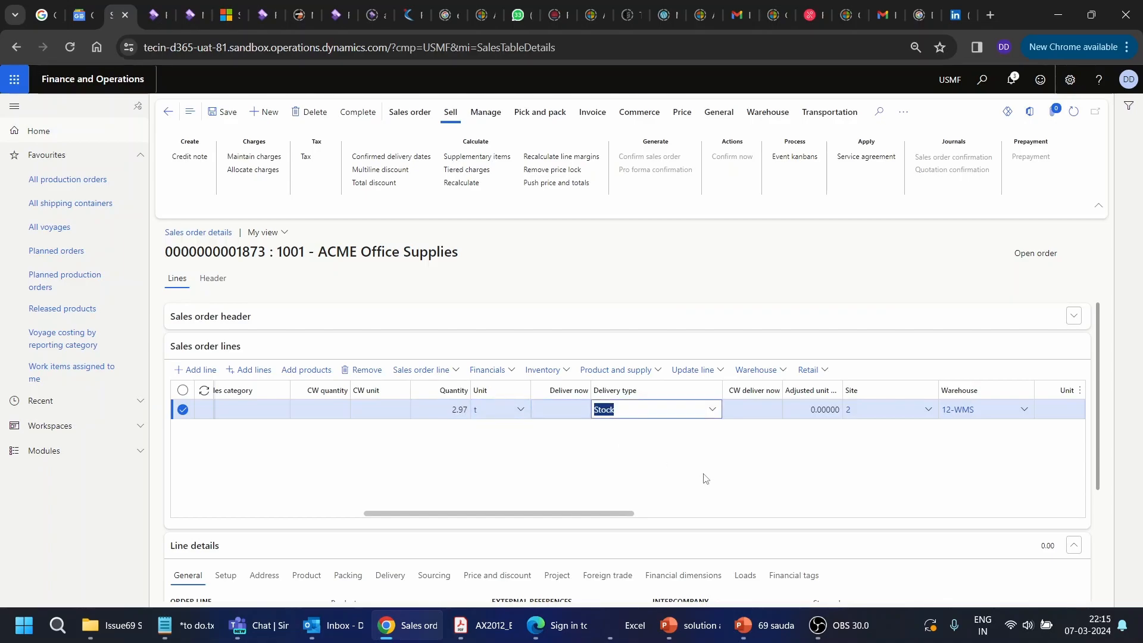
key("Tab")
key("Tab")
key("Tab")
key("Tab")
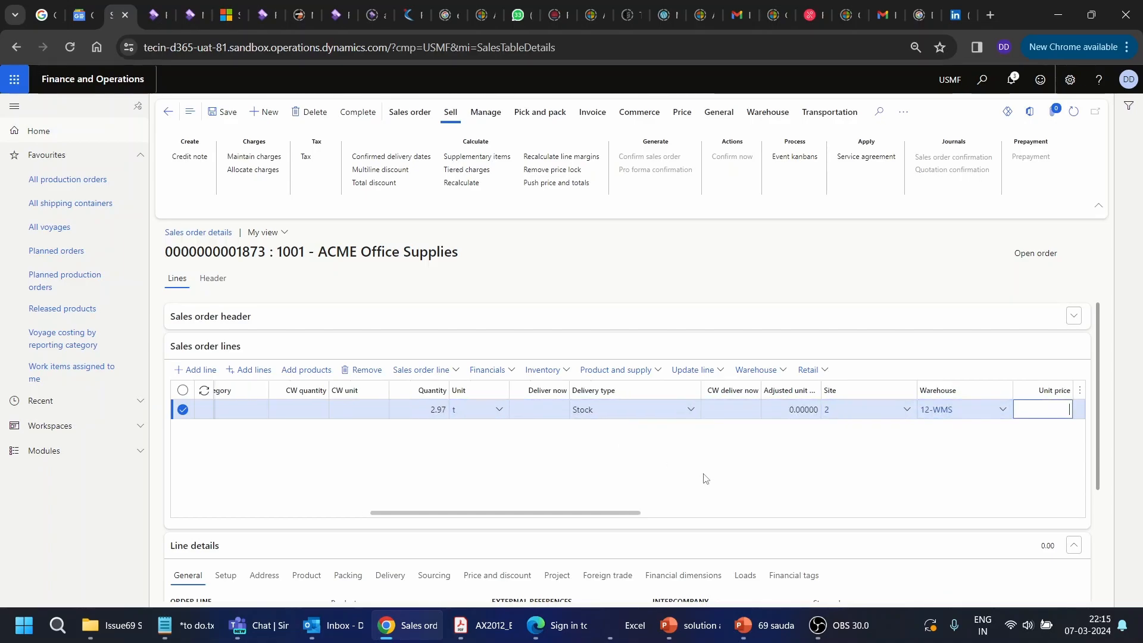
type("8888")
key("Tab")
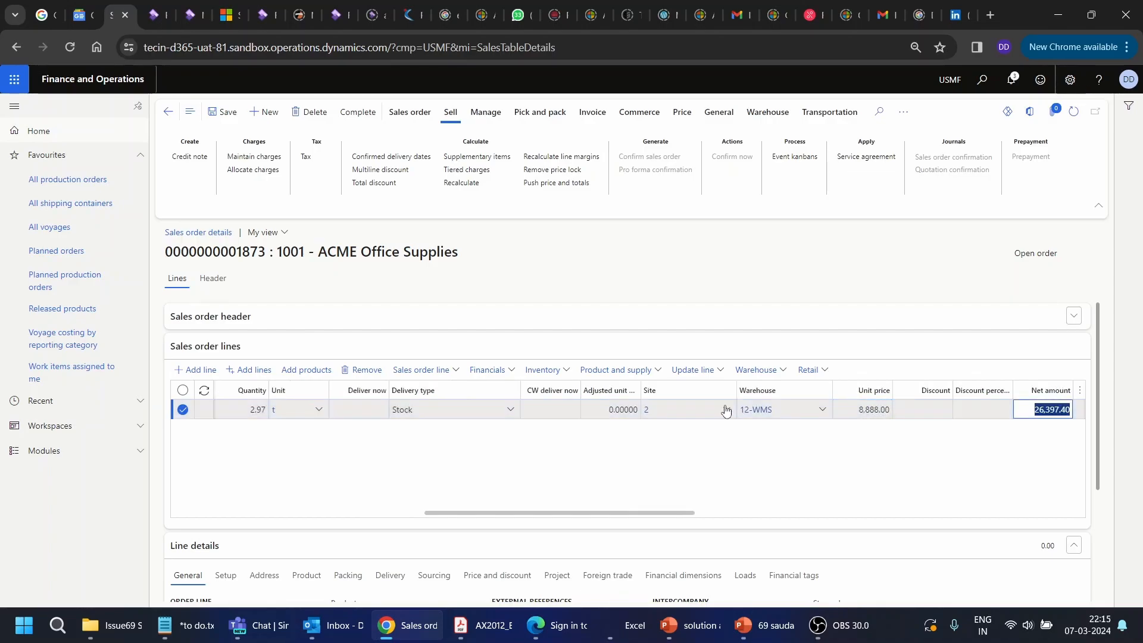
Open the requirements explosion for the SSW-304-FN -SB- FC4 sales order line.
left_click(718, 281)
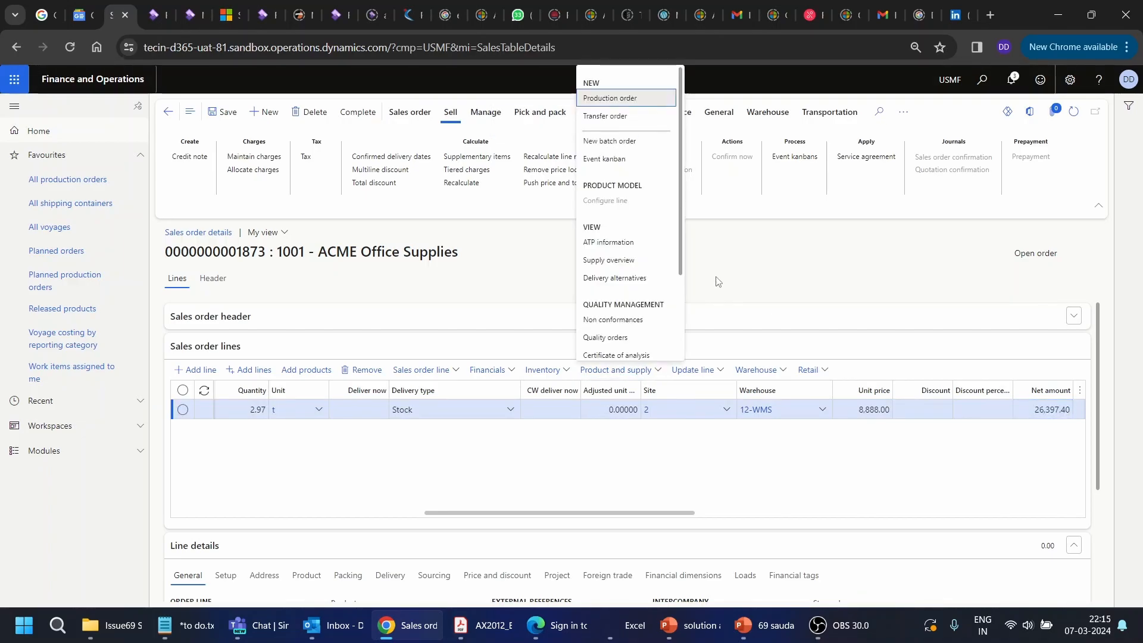
scroll(682, 262, "down", 3)
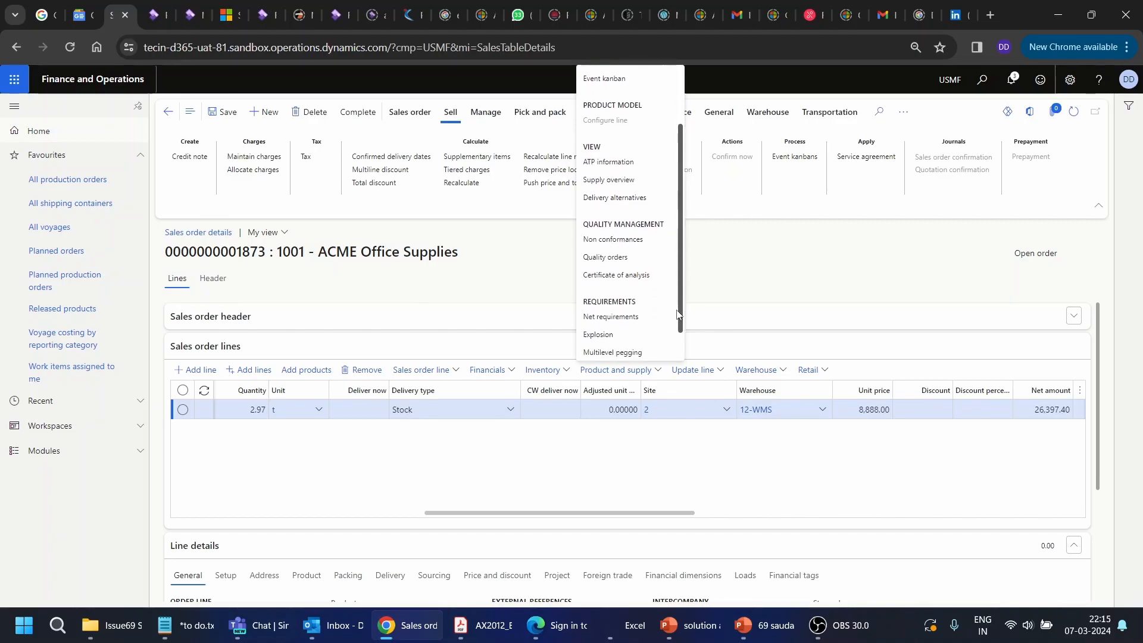
left_click(632, 299)
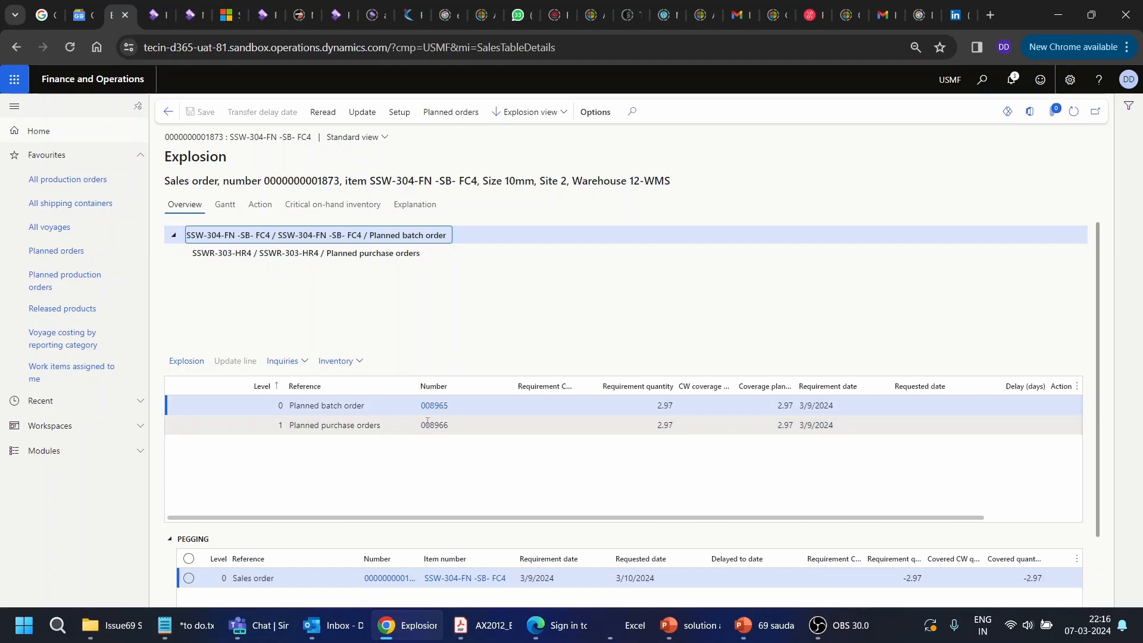
Review the planned purchase order for SSWR-303-HR4, return to the explosion and check the item's default vendor in its preview.
left_click(347, 434)
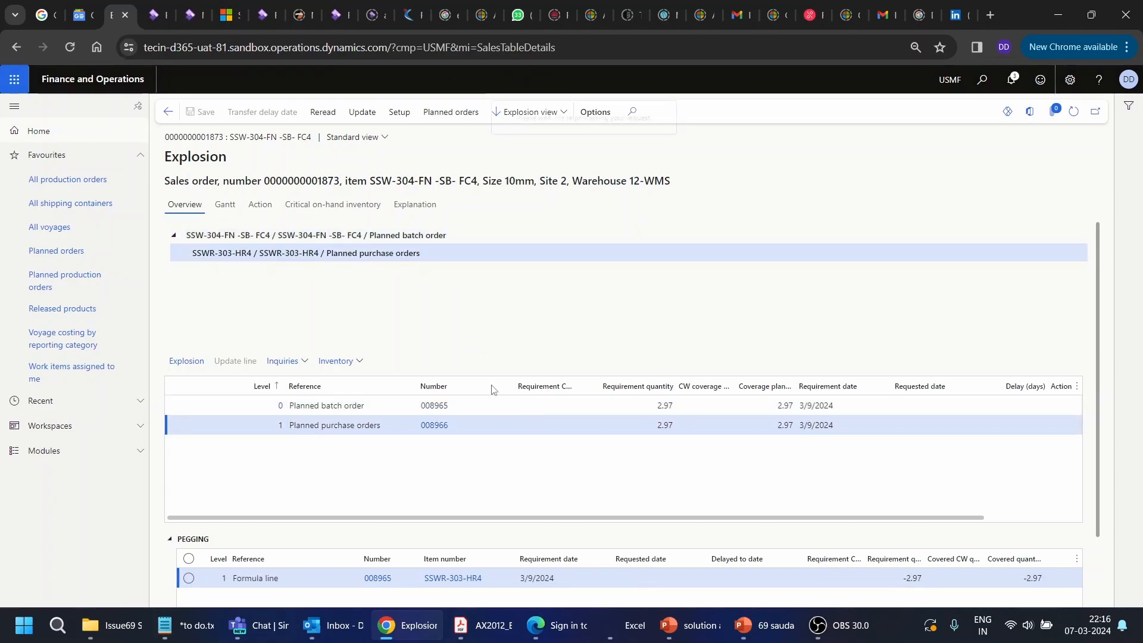
left_click(450, 112)
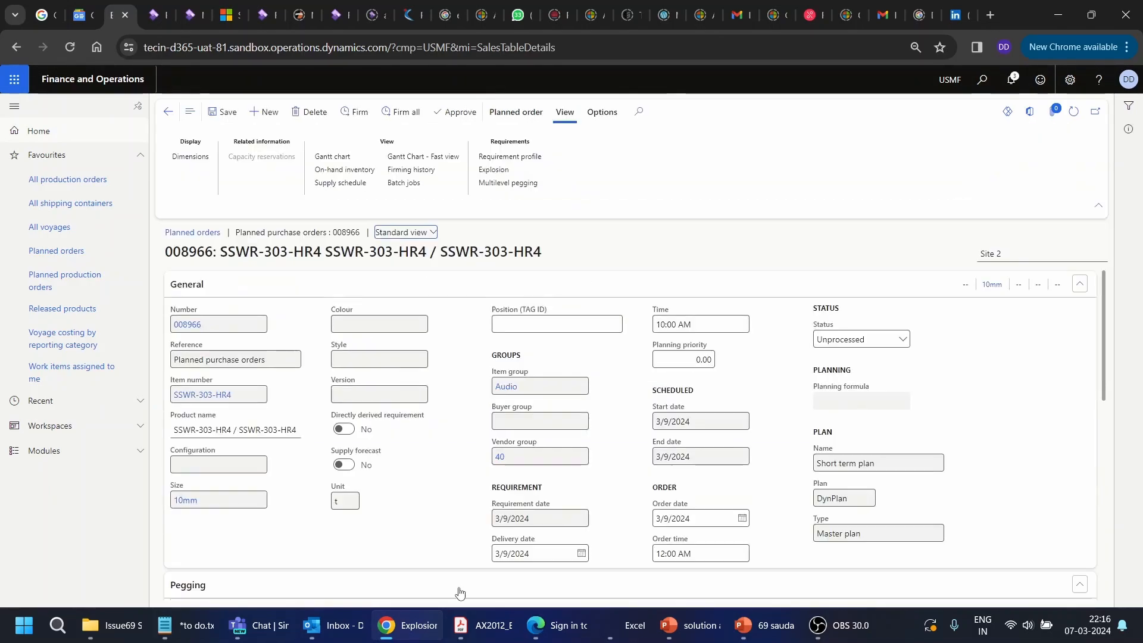
left_click(168, 112)
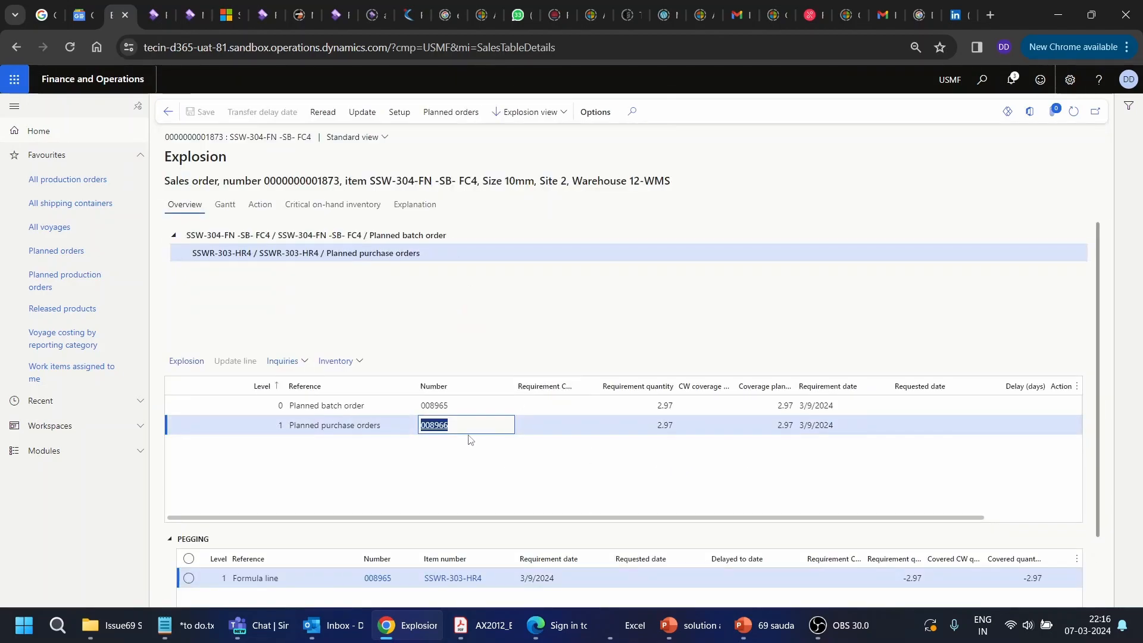
mouse_move(464, 432)
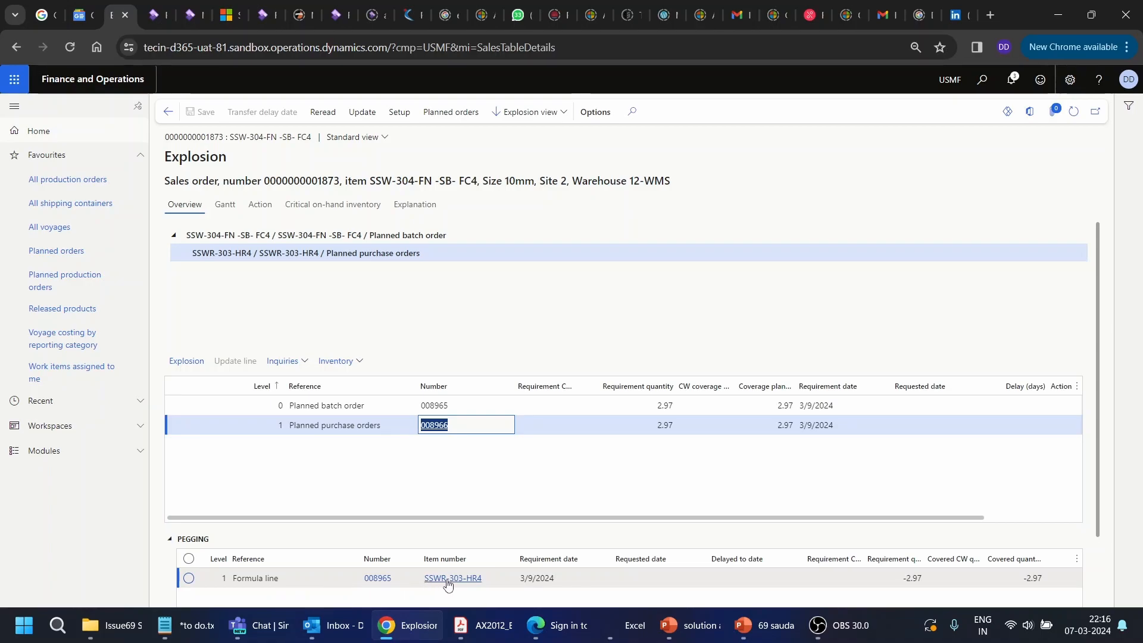
mouse_move(447, 585)
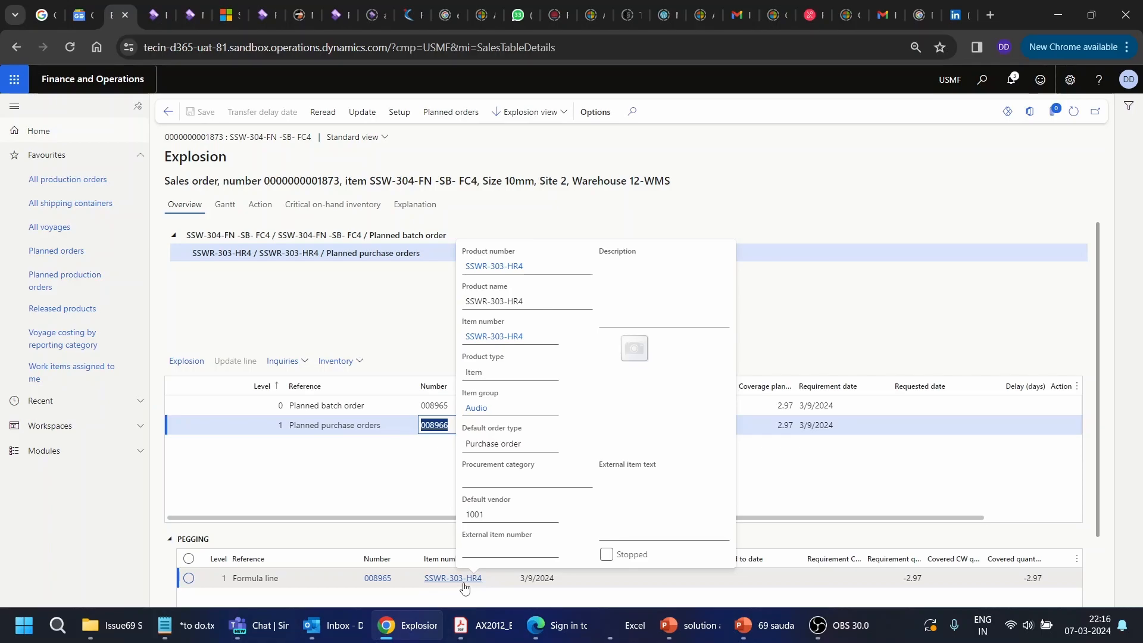
Check the SSWR-303-HR3 and SSWR-303-HR4 lines of the Acme Office Supplies purchase agreement and return to the explosion.
left_click(151, 23)
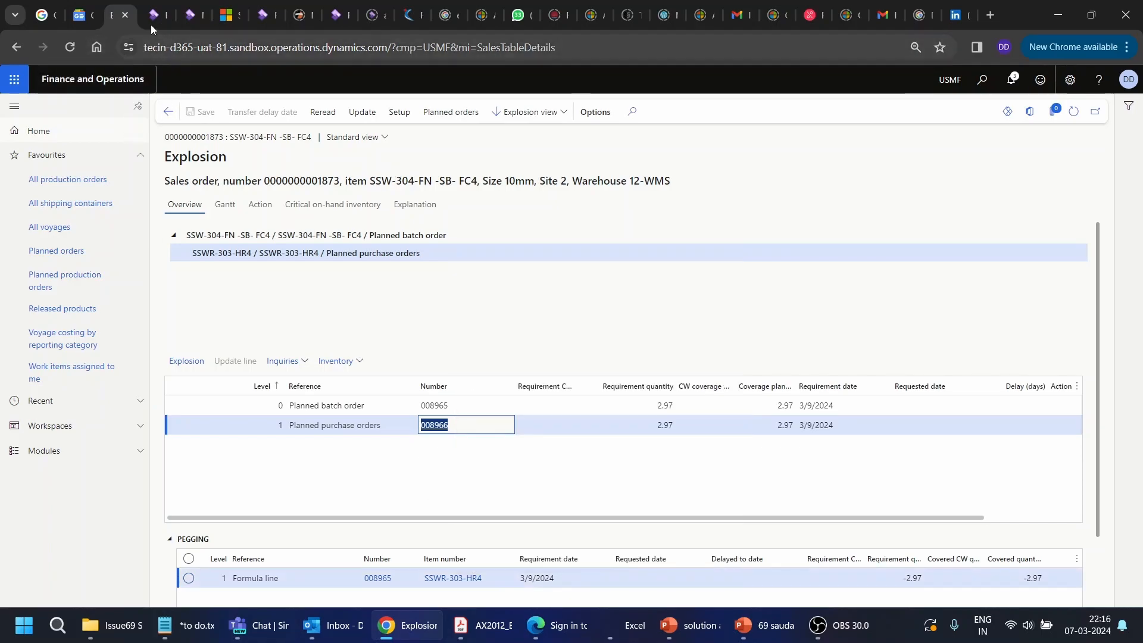
left_click_drag(430, 555, 190, 555)
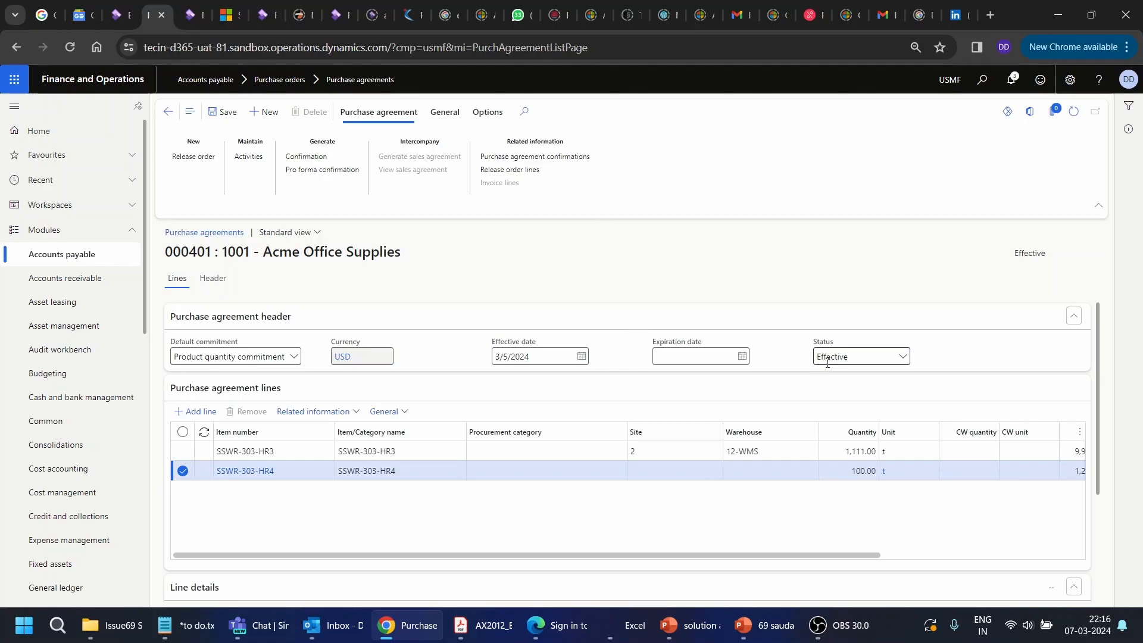
left_click(109, 23)
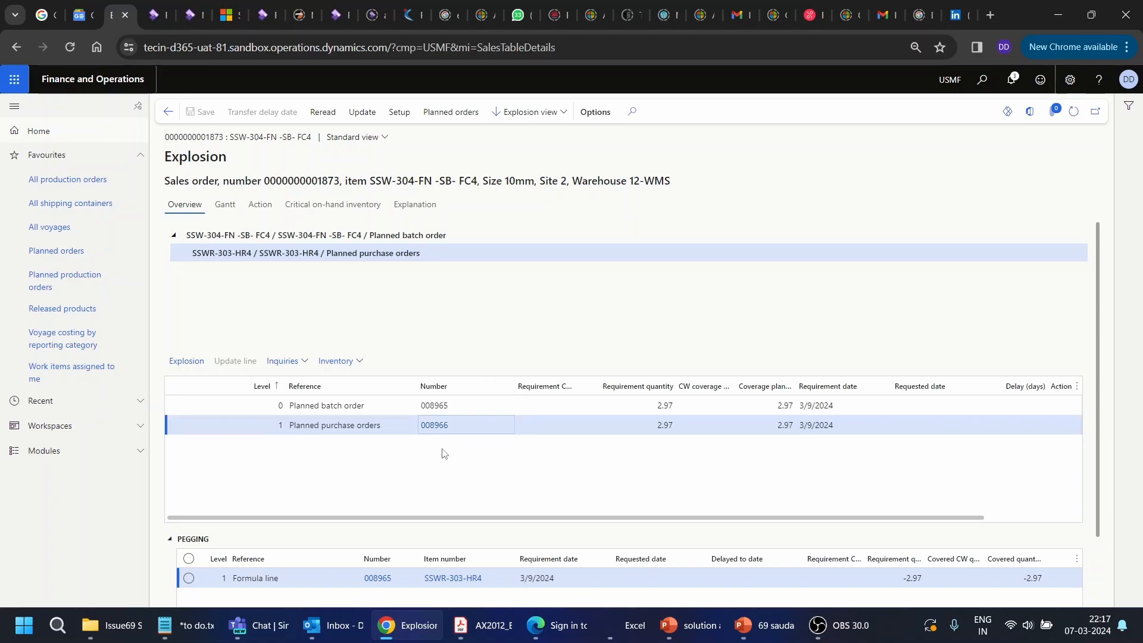
Firm the planned purchase order for SSWR-303-HR4 and refresh the explosion.
left_click(438, 427)
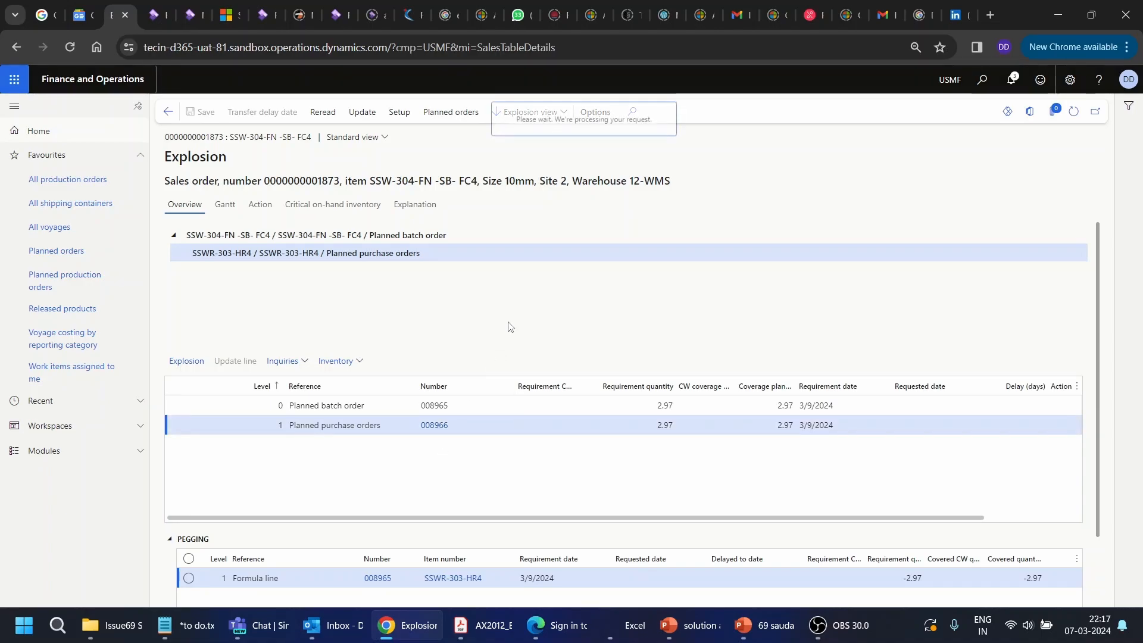
left_click(346, 113)
left_click(1070, 583)
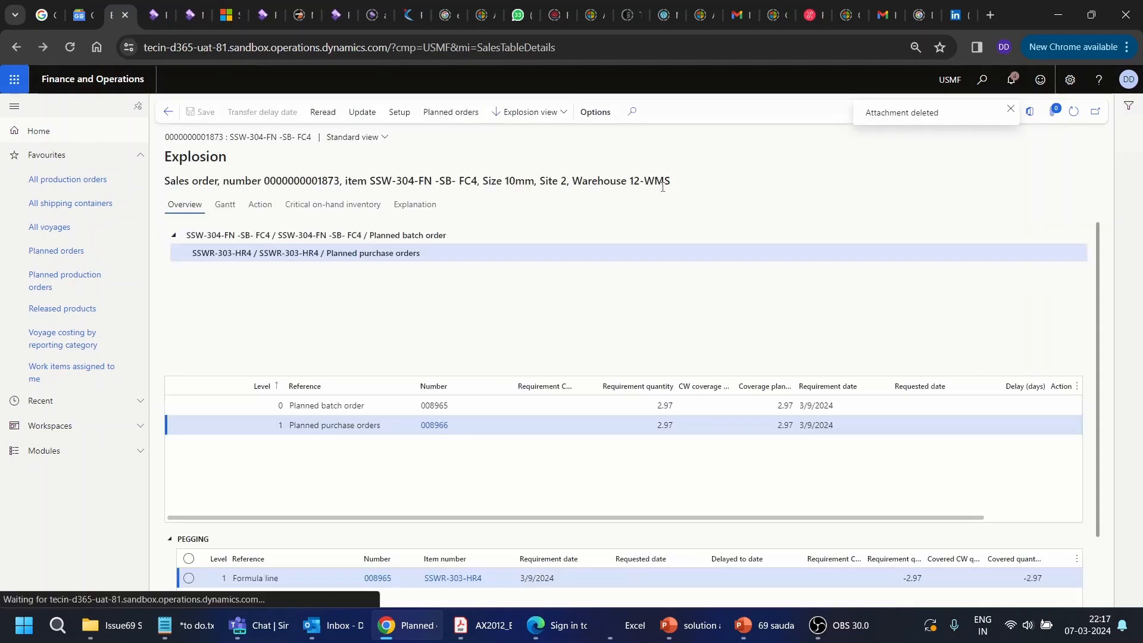
left_click(1074, 111)
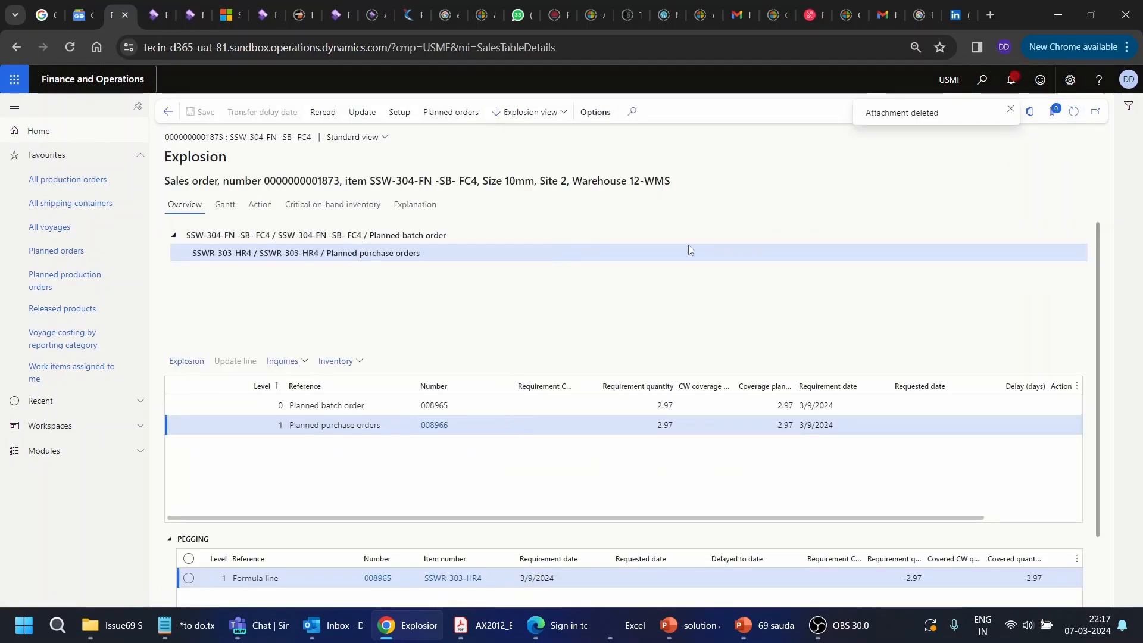
Open the firmed purchase order, view the agreement line offered for linking to its SSWR-303-HR4 line, and cancel without creating a link.
left_click(502, 427)
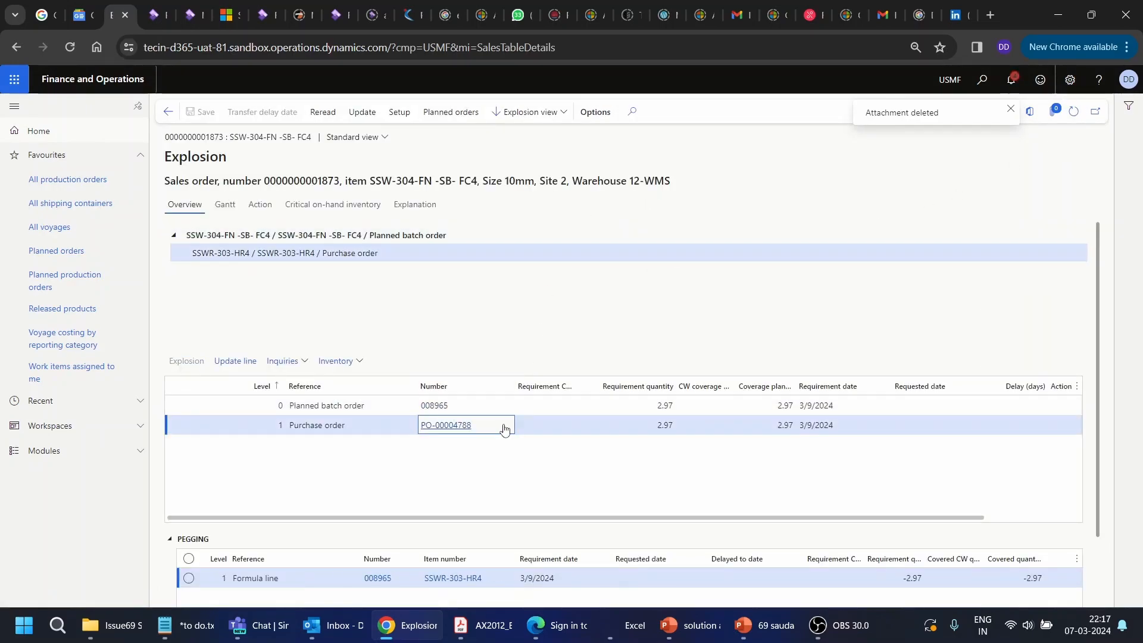
left_click(592, 278)
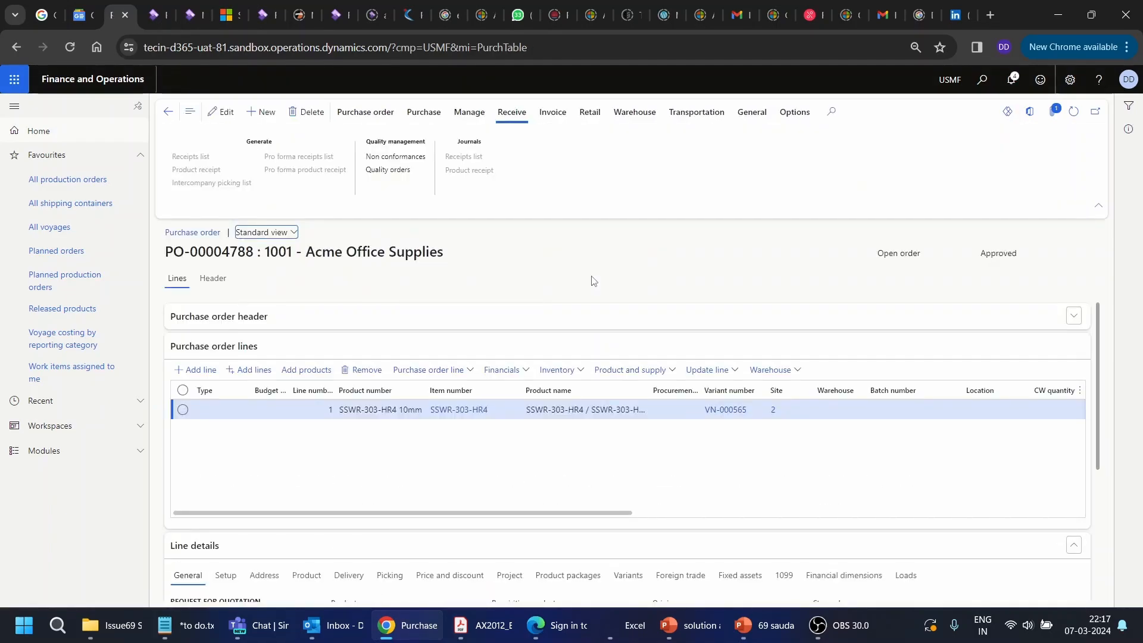
left_click(727, 374)
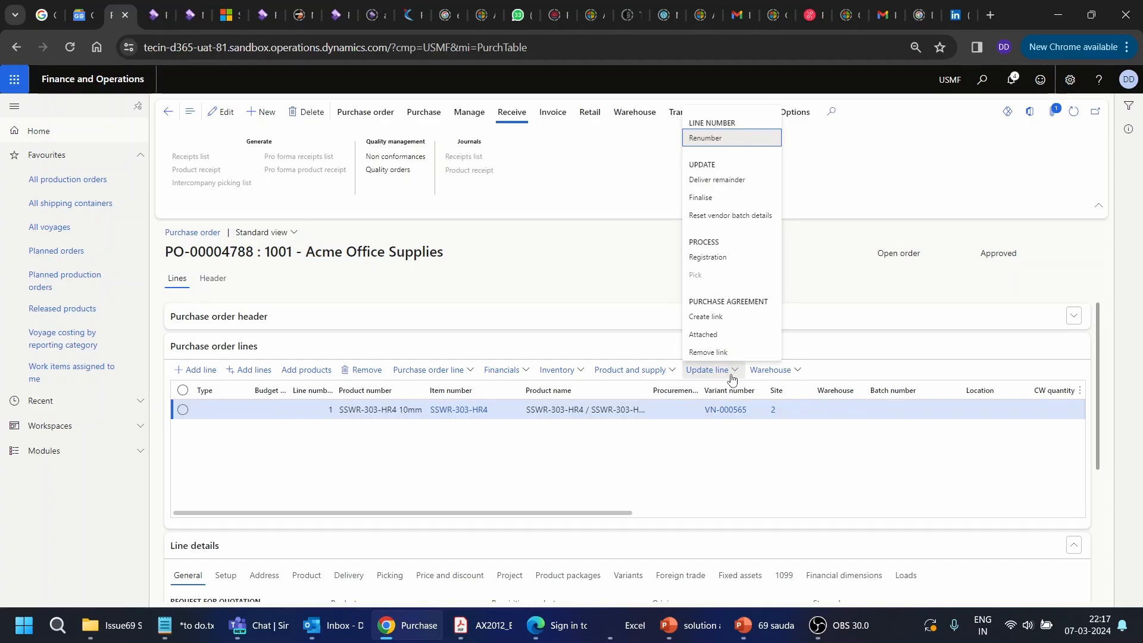
left_click(760, 322)
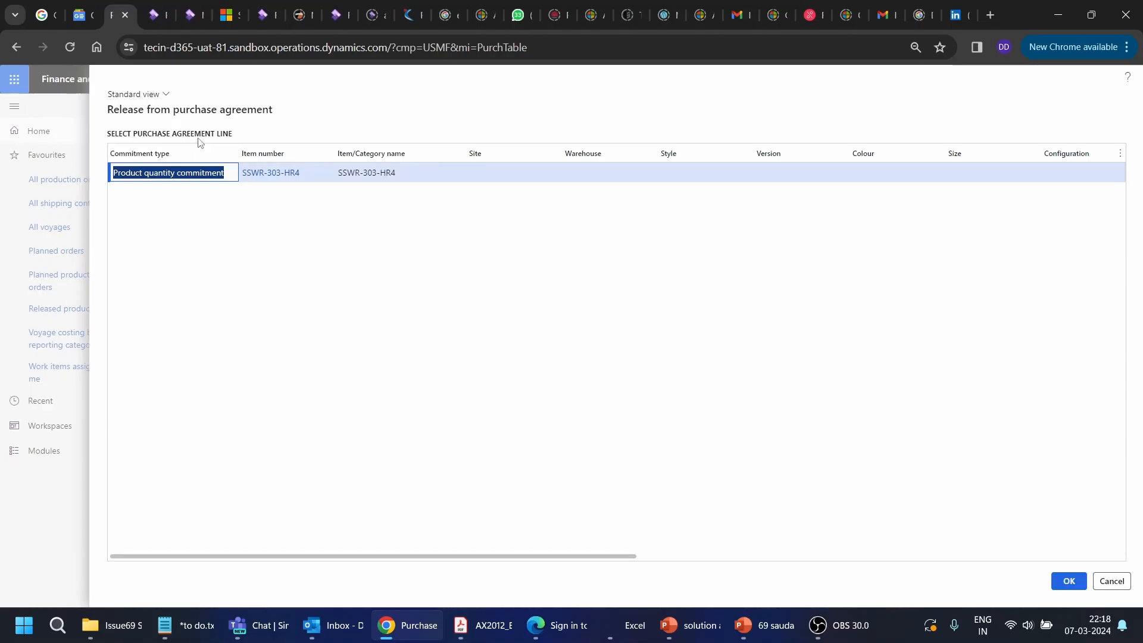
left_click(1112, 582)
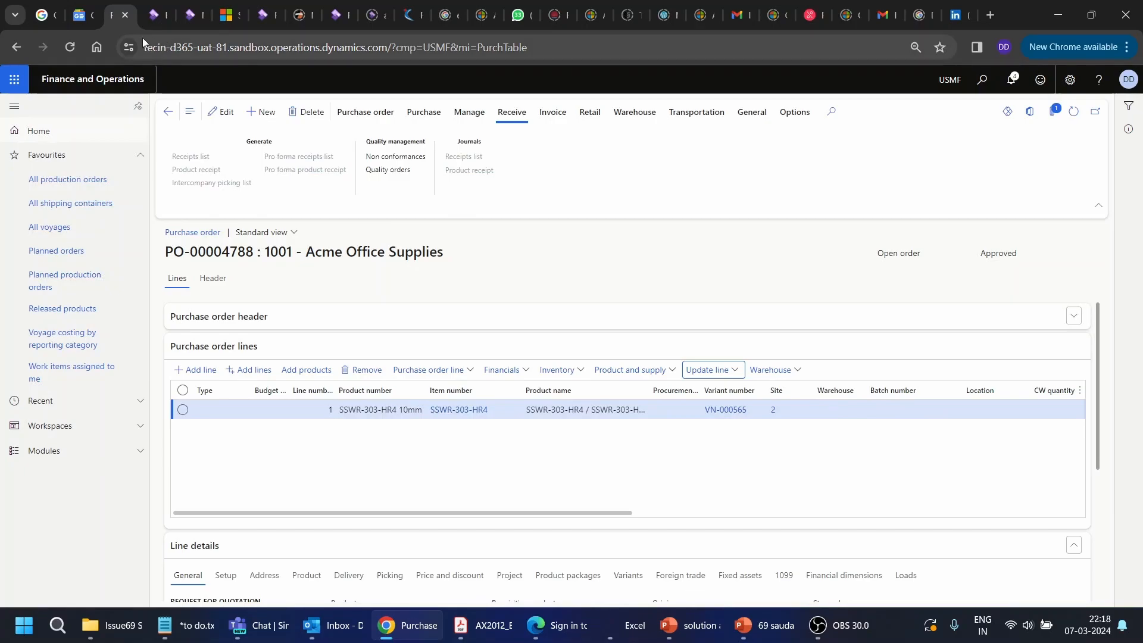
Inspect the release order lines of the purchase agreement's SSWR-303-HR4 line and select the one with quantity 2.97.
left_click(148, 27)
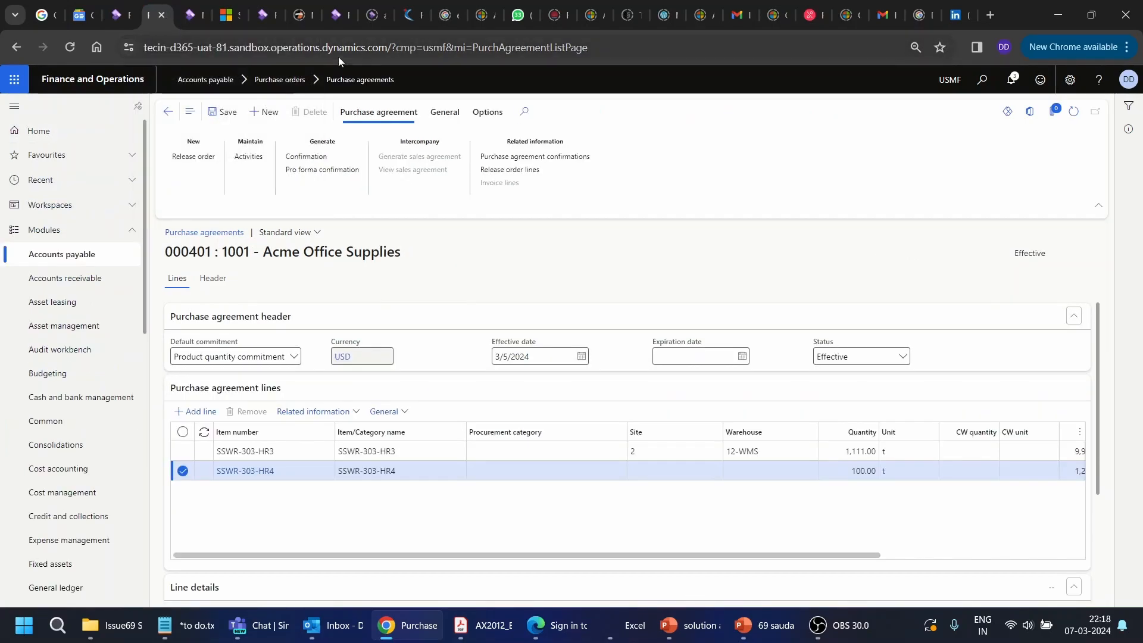
left_click(444, 464)
left_click(319, 412)
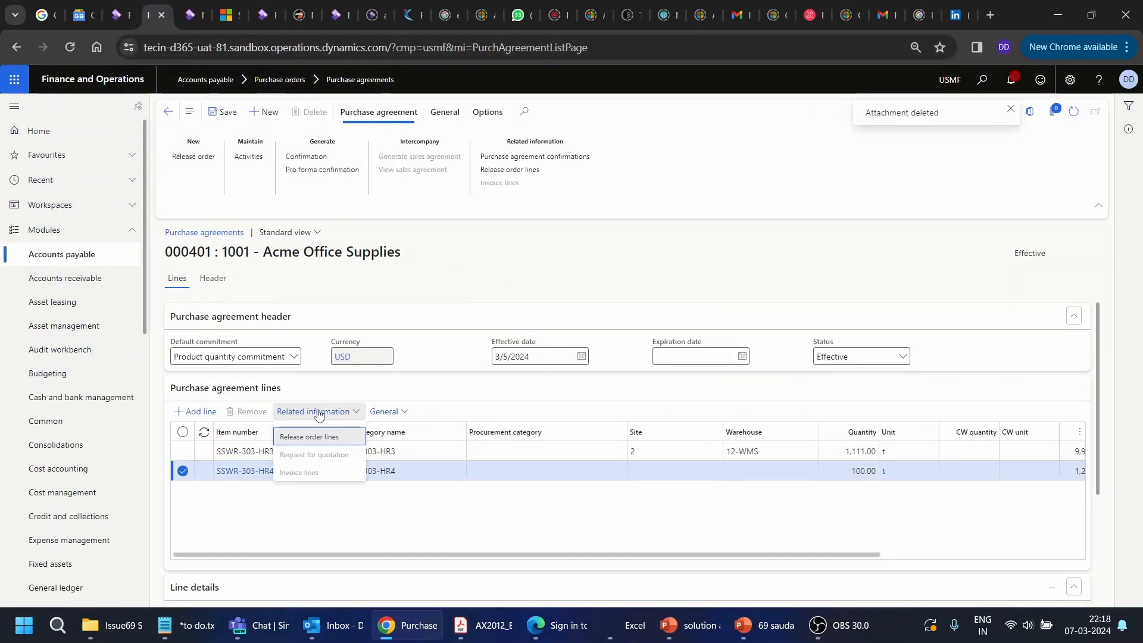
left_click(309, 437)
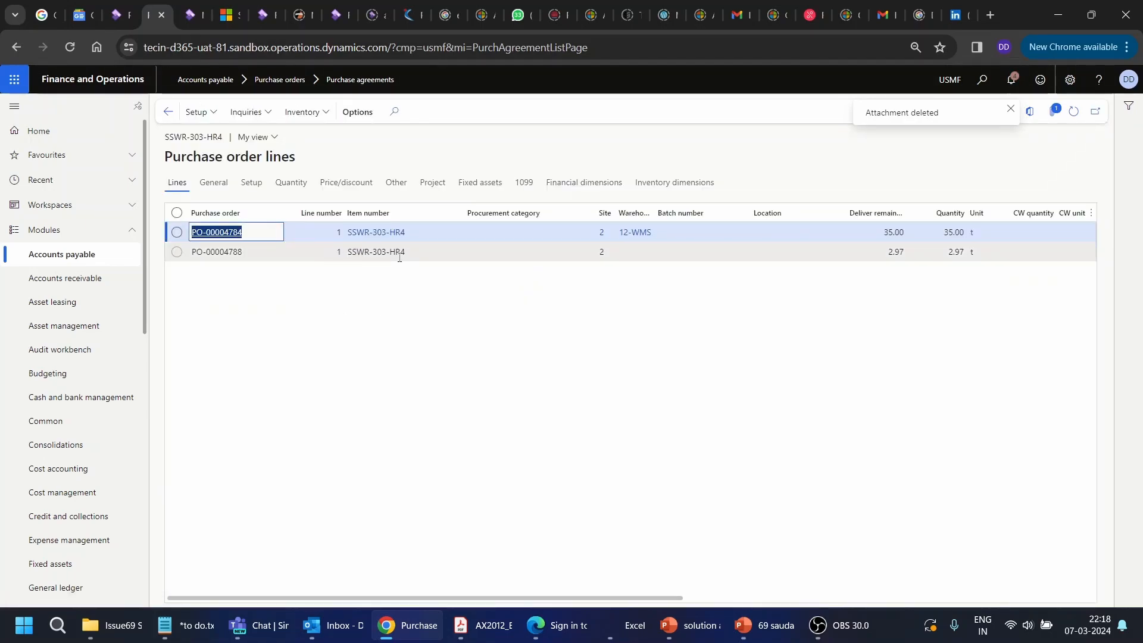
left_click(457, 257)
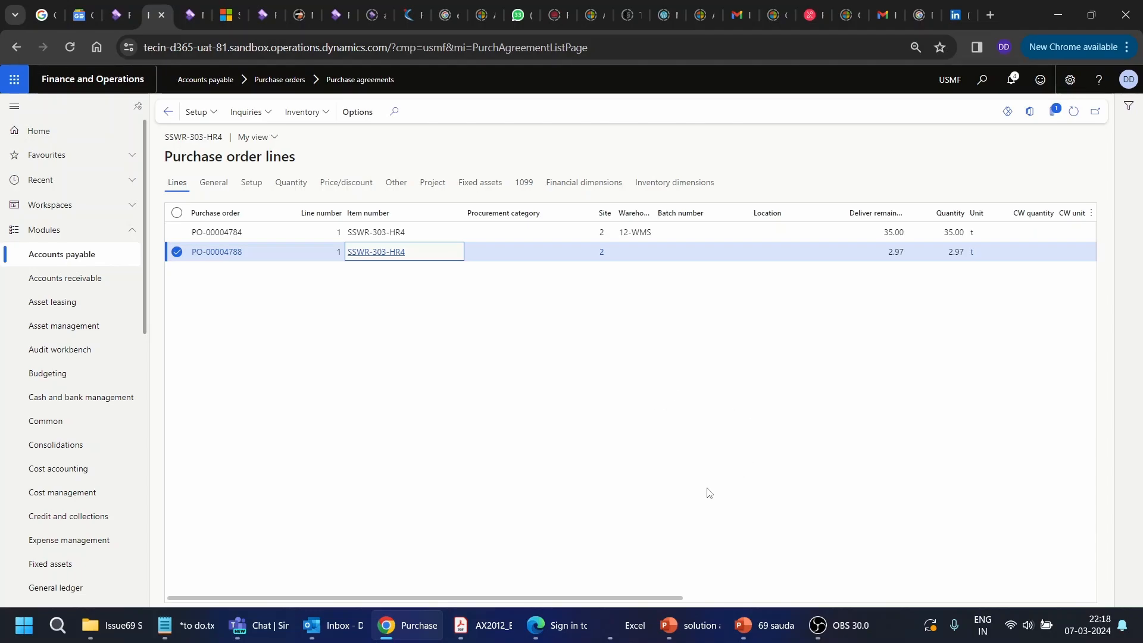
left_click(822, 624)
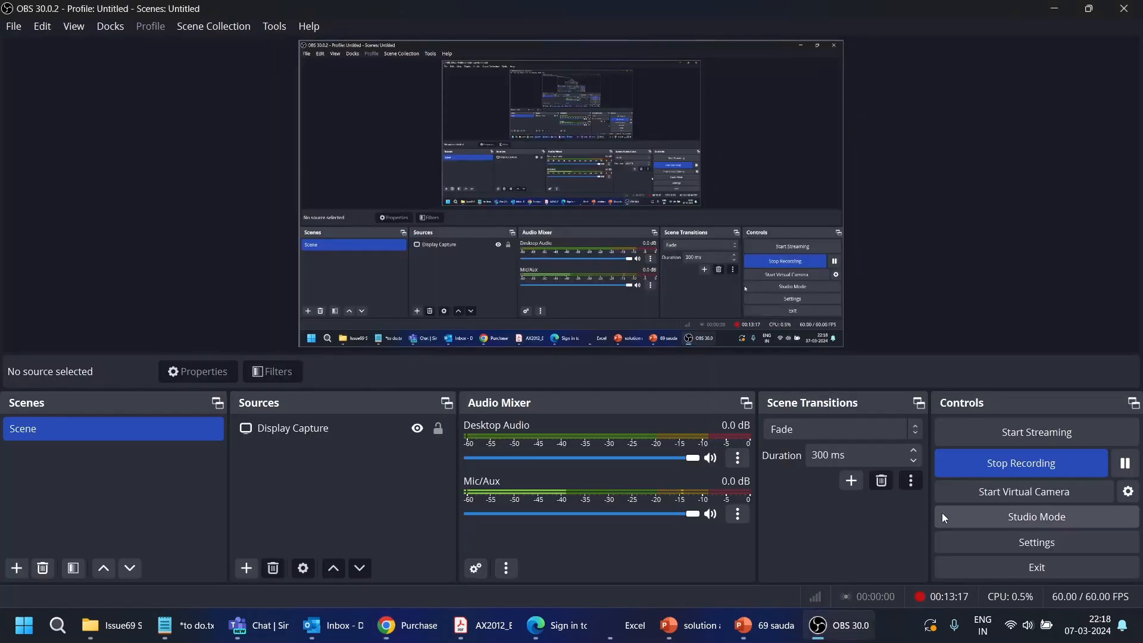